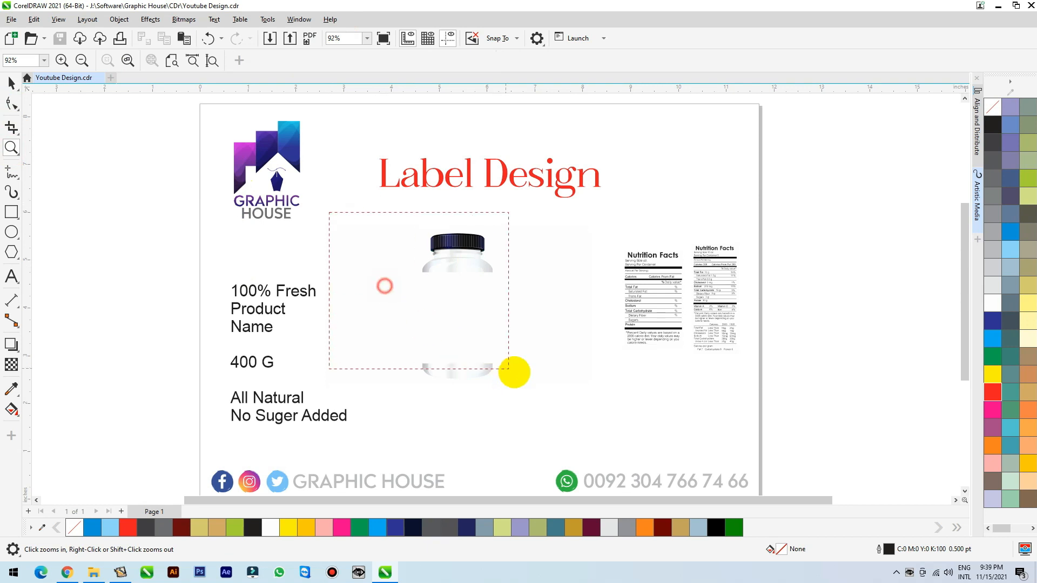
Draw a rectangle about 1.52 by 1.9 in over the blank body of the bottle.
left_click(10, 82)
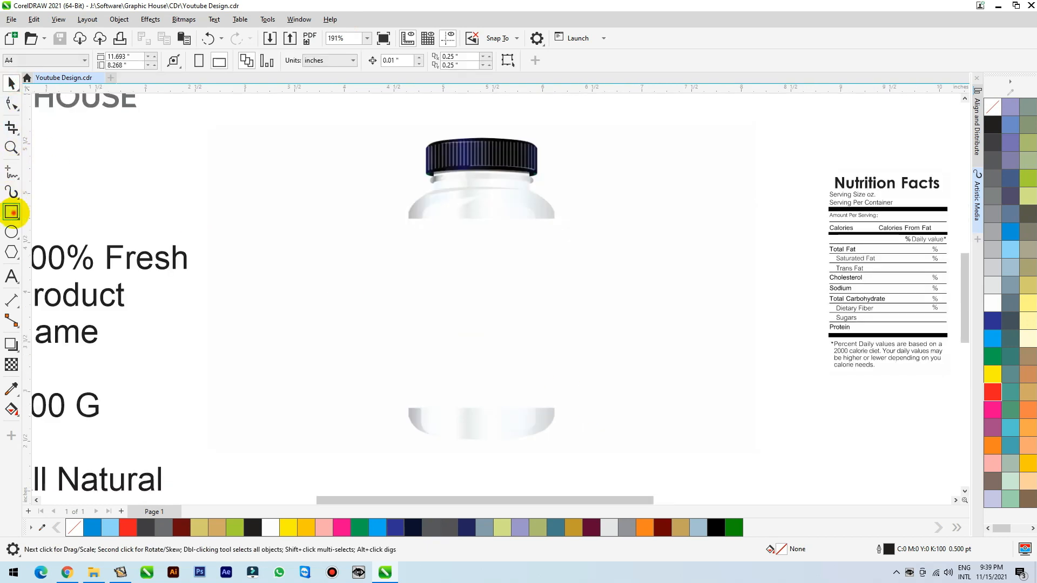
left_click(12, 211)
left_click_drag(406, 219, 557, 407)
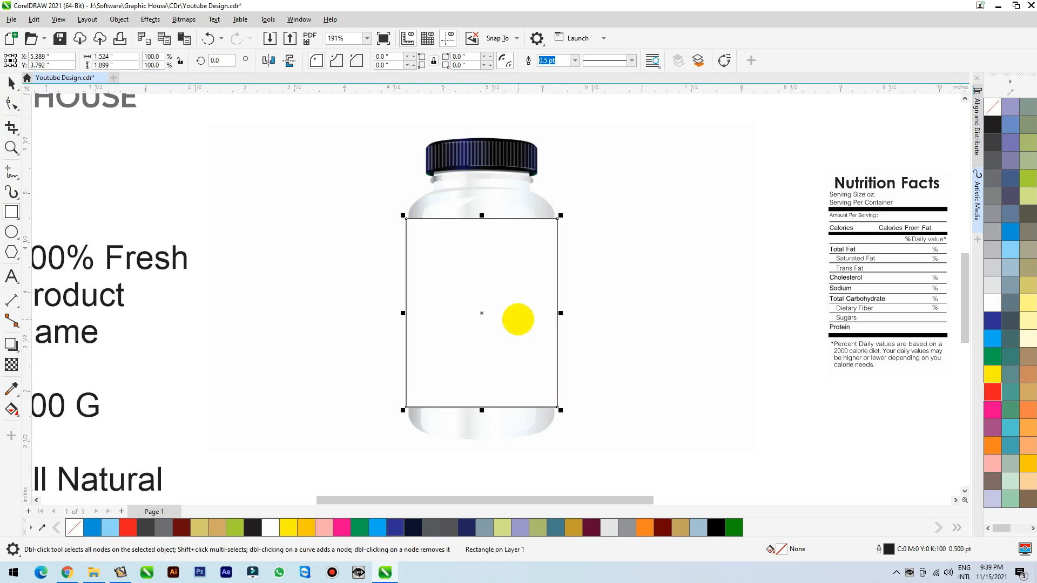
Mirror narrower copies of the label rectangle, about 0.92 in wide, onto both of its sides.
key("space")
mouse_move(561, 313)
left_mouse_down()
mouse_move(319, 308)
mouse_move(433, 326)
mouse_move(558, 323)
left_mouse_up()
right_click(319, 311)
right_click(558, 322, "ctrl")
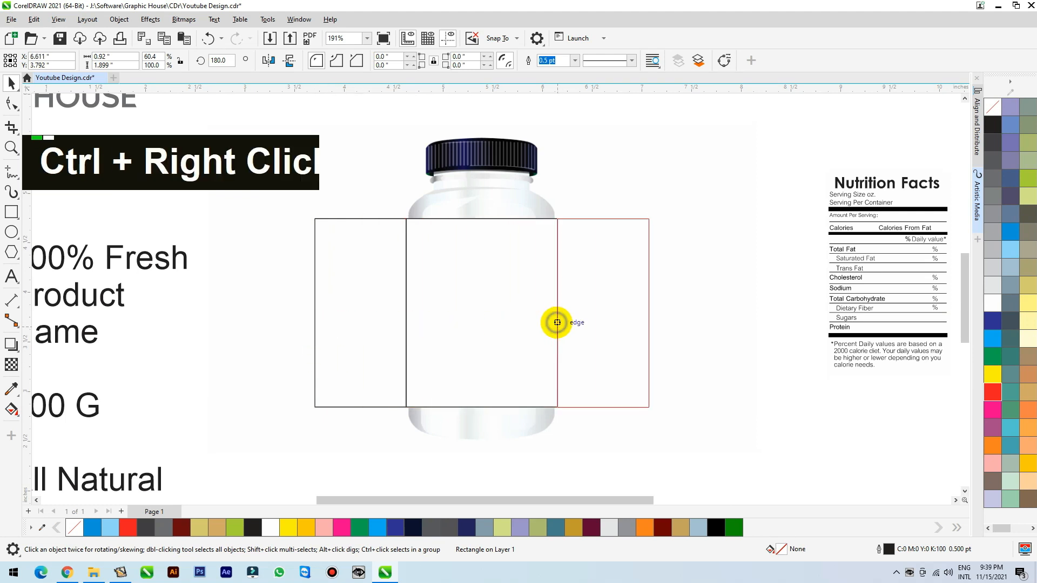
Fill all three label rectangles with light gray (K 20).
scroll(675, 308, "down", 1)
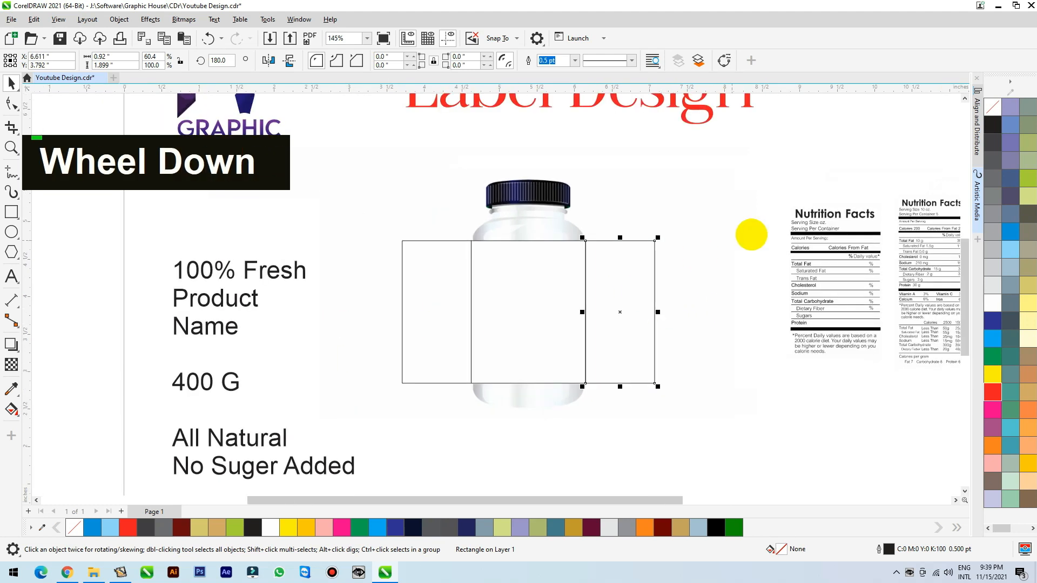
left_click_drag(753, 436, 374, 231)
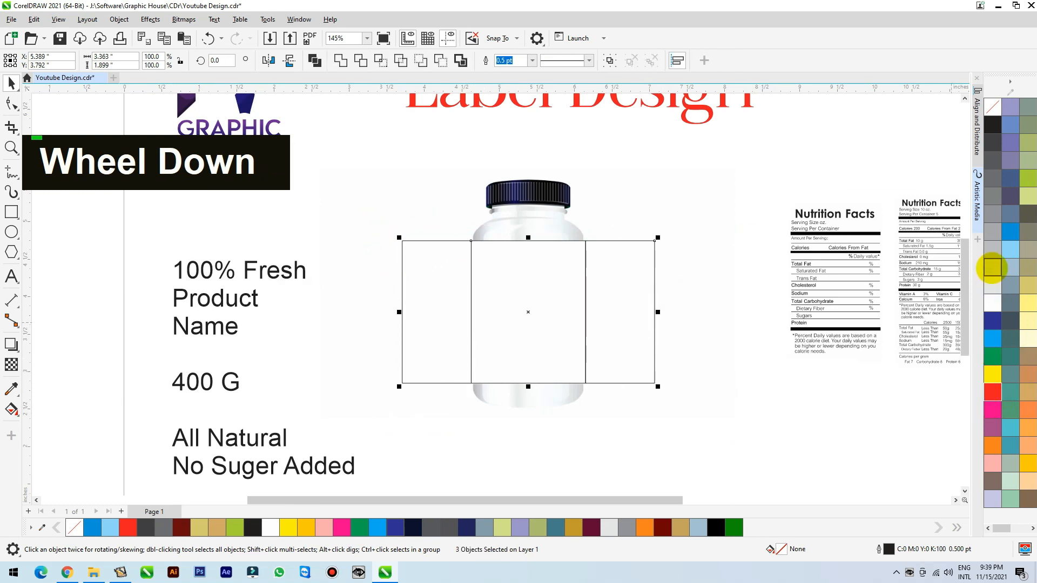
left_click(992, 267)
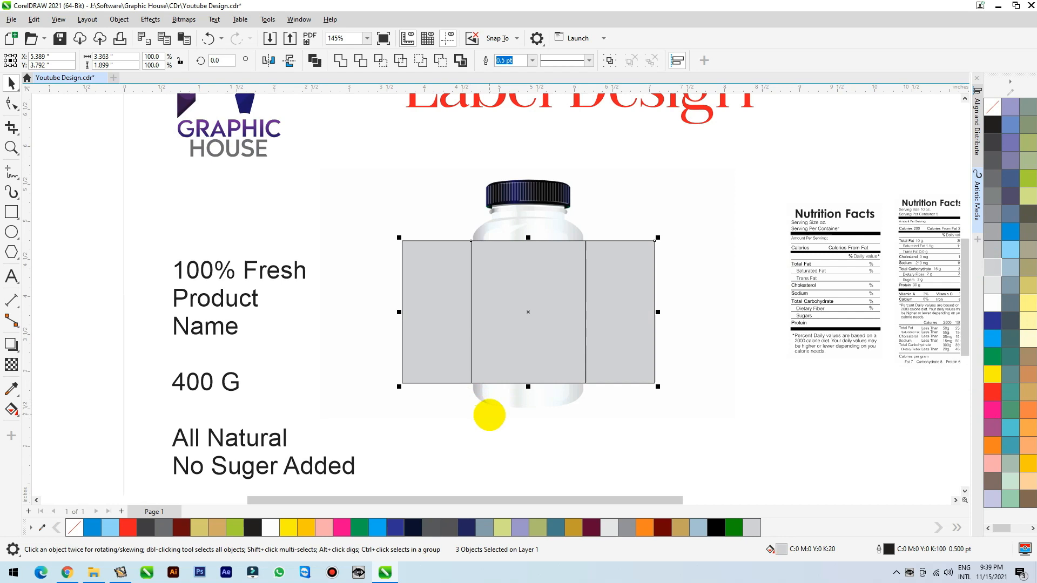
Duplicate the right-hand label panel to its right and fill the copy with blue (C 100, M 20).
double_click(572, 336)
left_click(620, 336)
key("F2")
left_click_drag(626, 279, 726, 221)
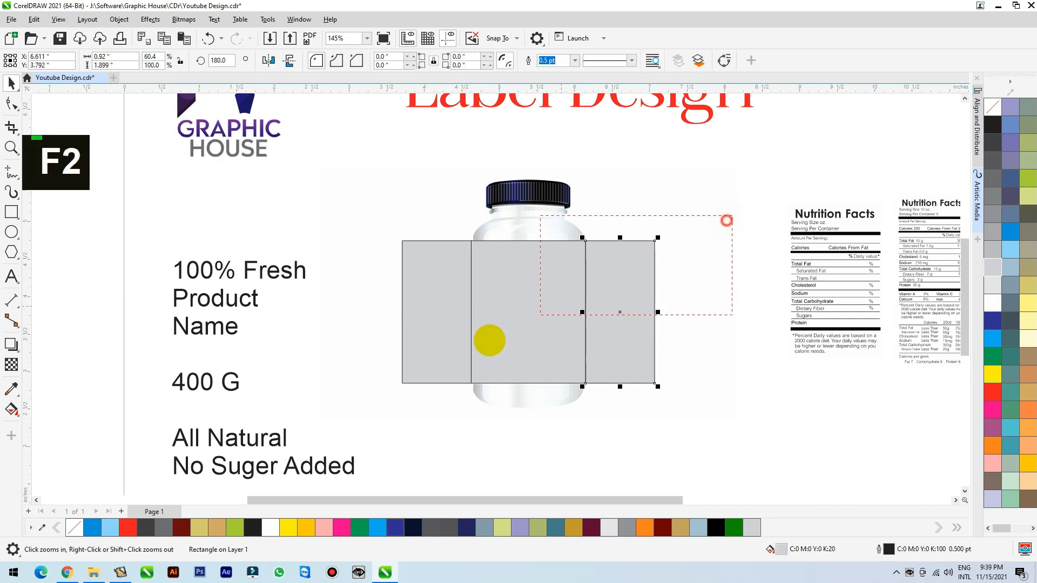
left_click_drag(584, 297, 336, 420)
left_click_drag(679, 348, 805, 345)
right_click(804, 345)
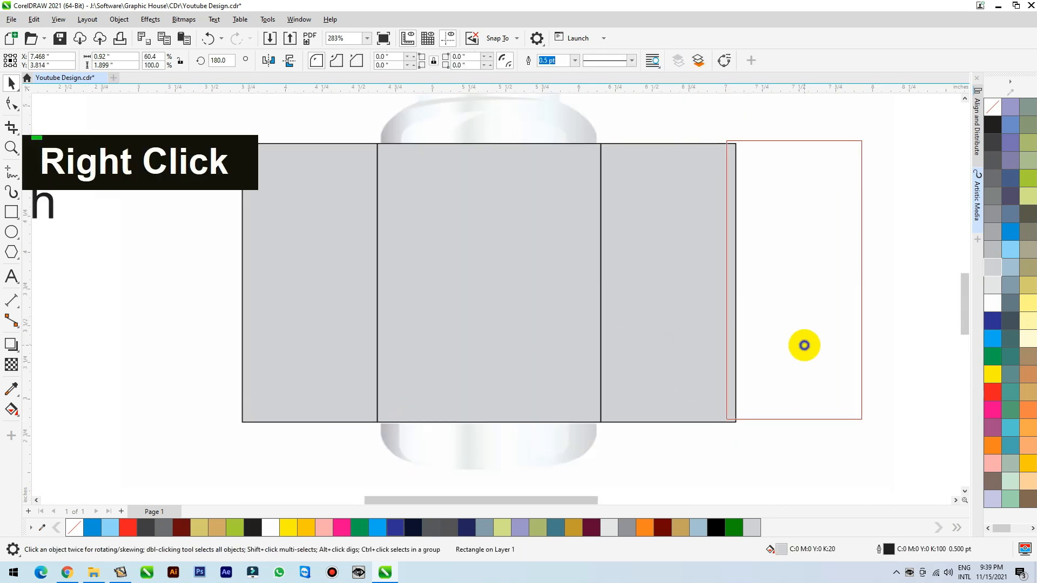
left_click(1010, 233)
Shorten the blue rectangle to about 1.13 in high and stretch it across all three label panels, about 3.36 in wide.
left_click_drag(793, 137, 794, 251)
left_click_drag(841, 319, 714, 242)
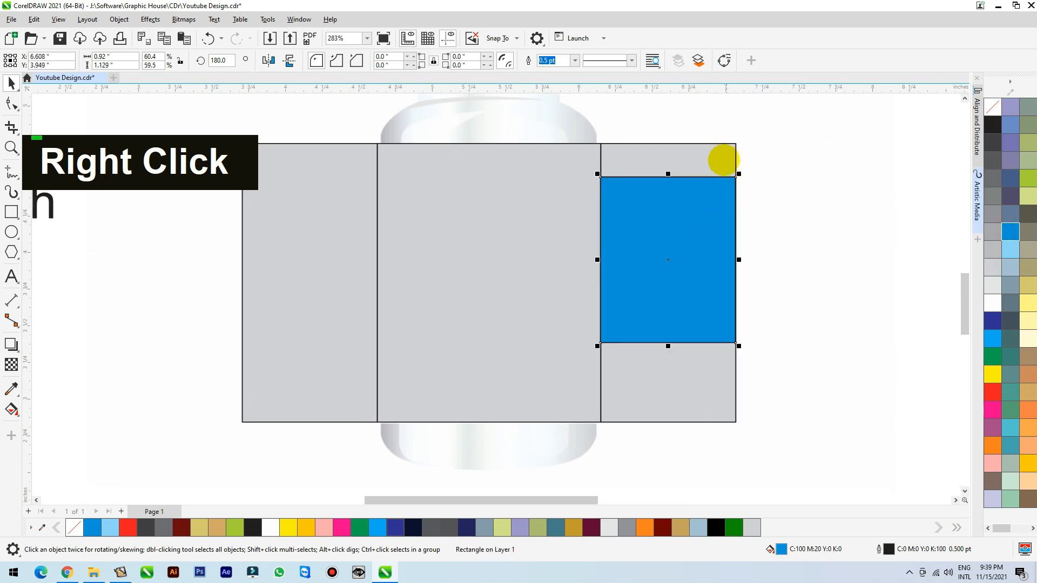
left_click_drag(600, 258, 239, 260)
Convert the blue rectangle to curves, add a middle node to its upper and lower edges, and pull both nodes down and slightly left.
left_click(11, 102)
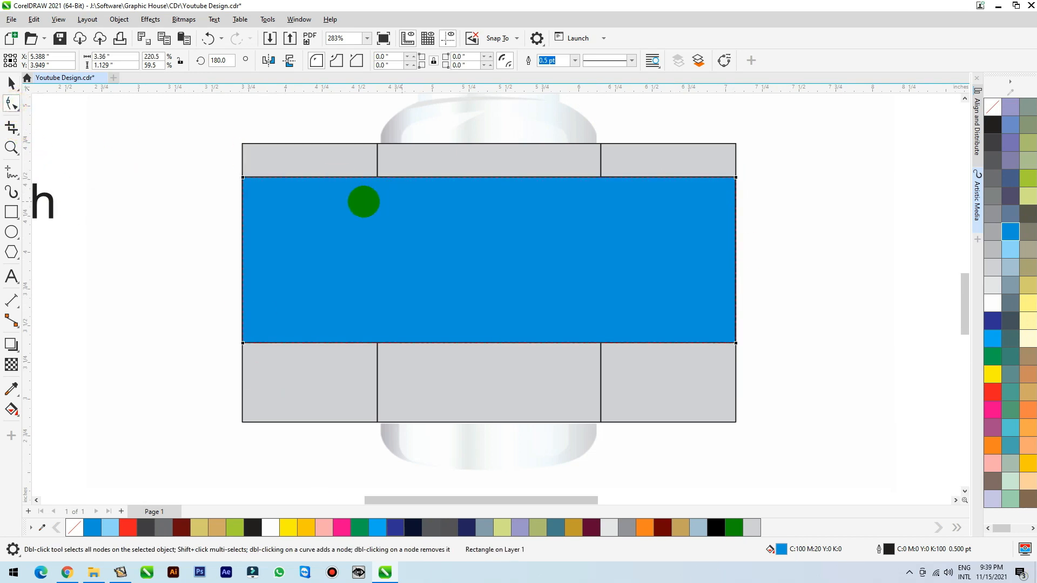
key("ctrl+q")
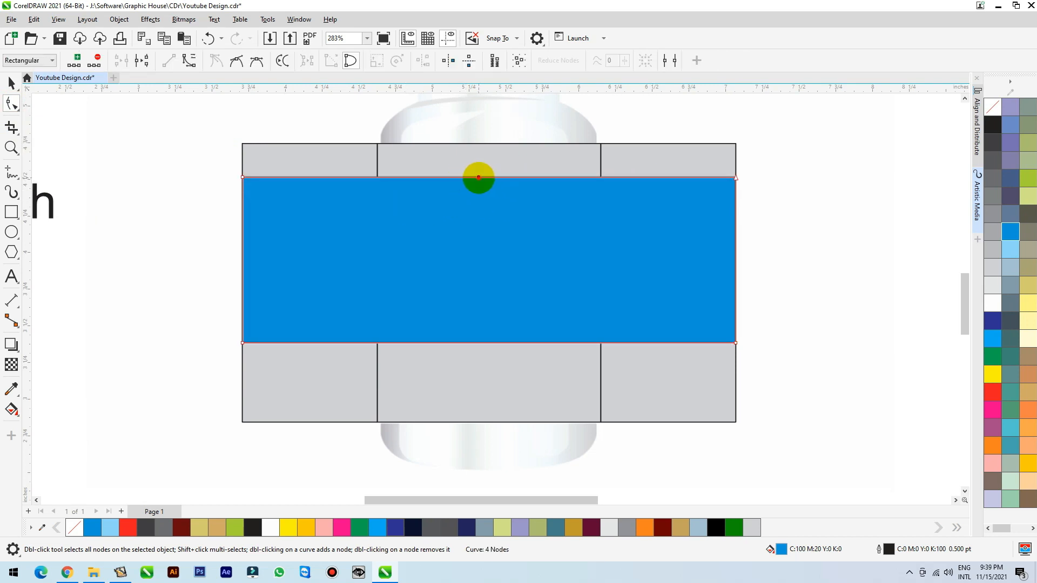
double_click(478, 177)
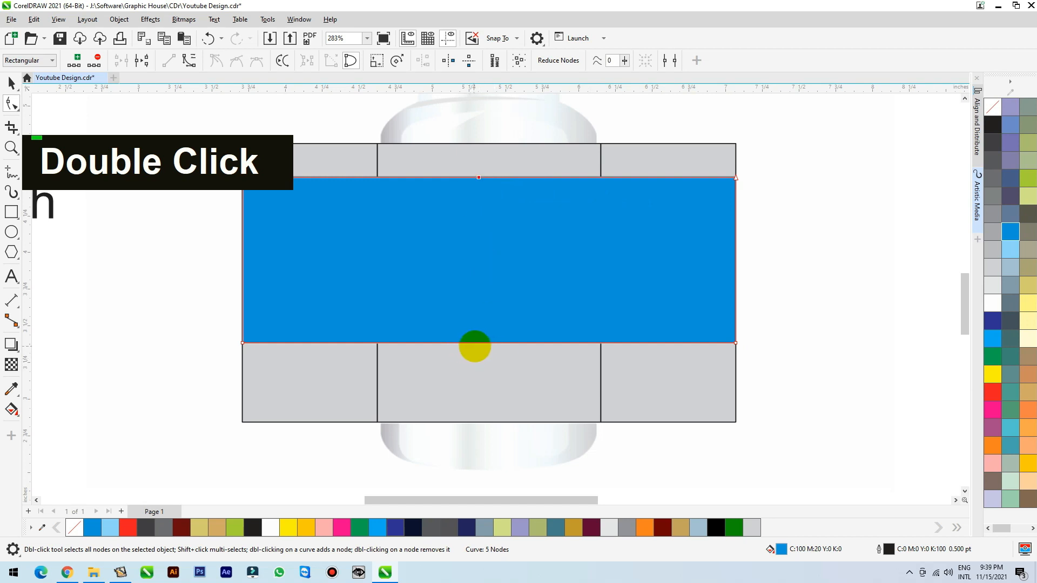
double_click(479, 344)
left_click_drag(478, 342, 443, 406)
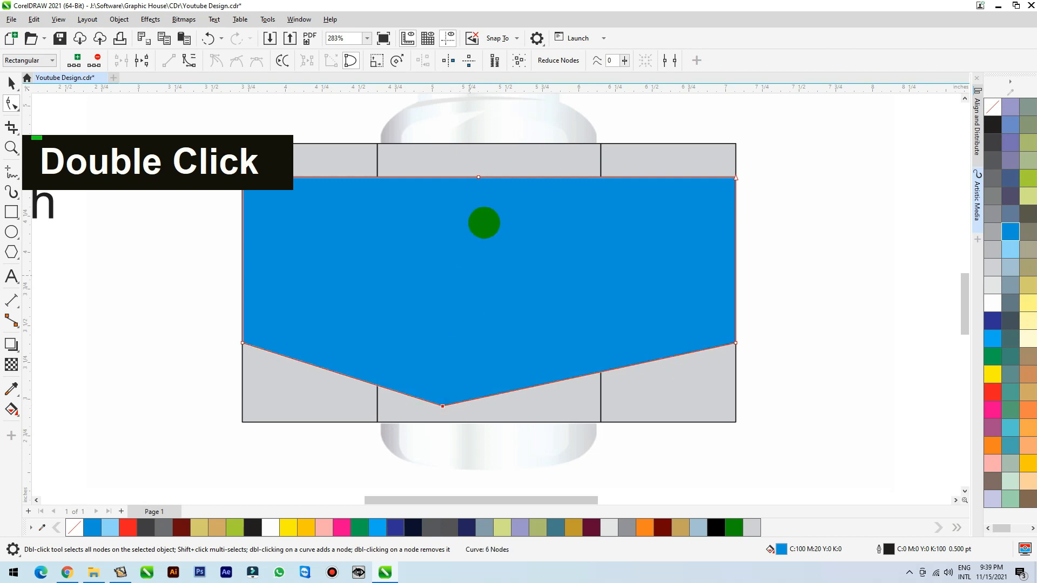
left_click_drag(478, 177, 430, 214)
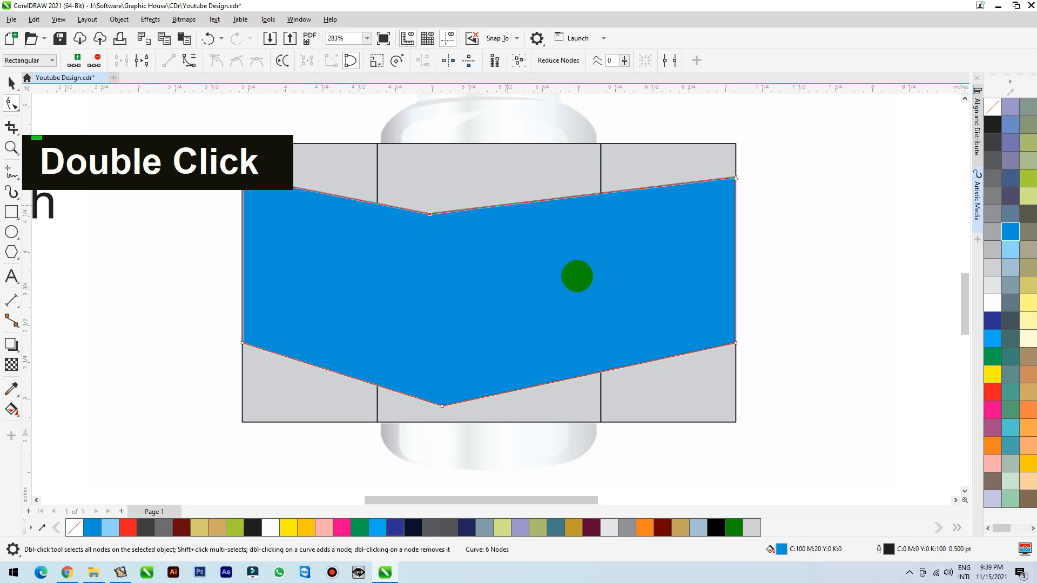
Shape the blue band's lower edge into a zigzag with added right and left peaks, lowering its left corner.
double_click(634, 365)
left_click_drag(634, 364, 639, 289)
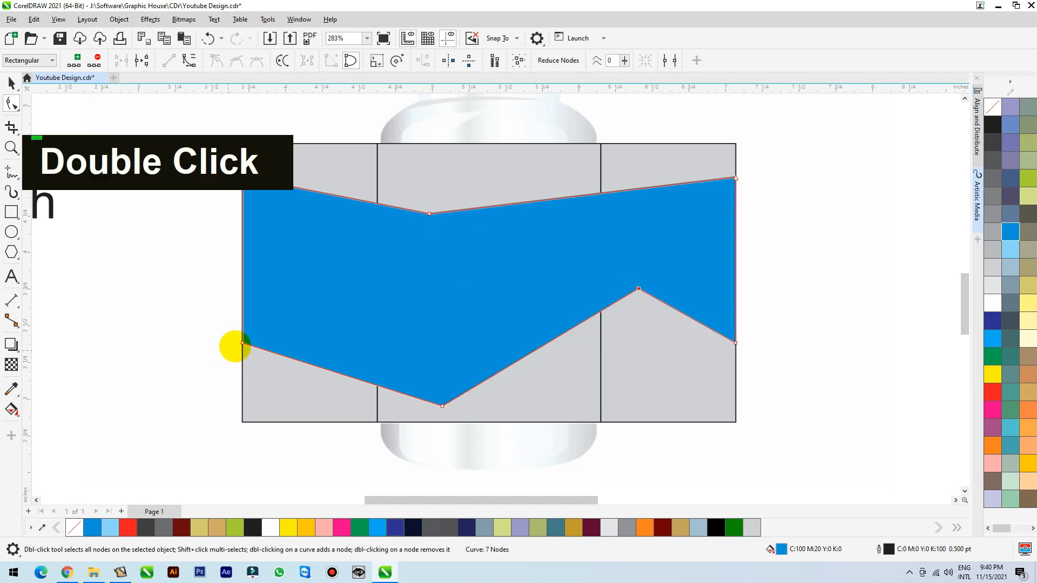
left_click_drag(242, 338, 243, 325)
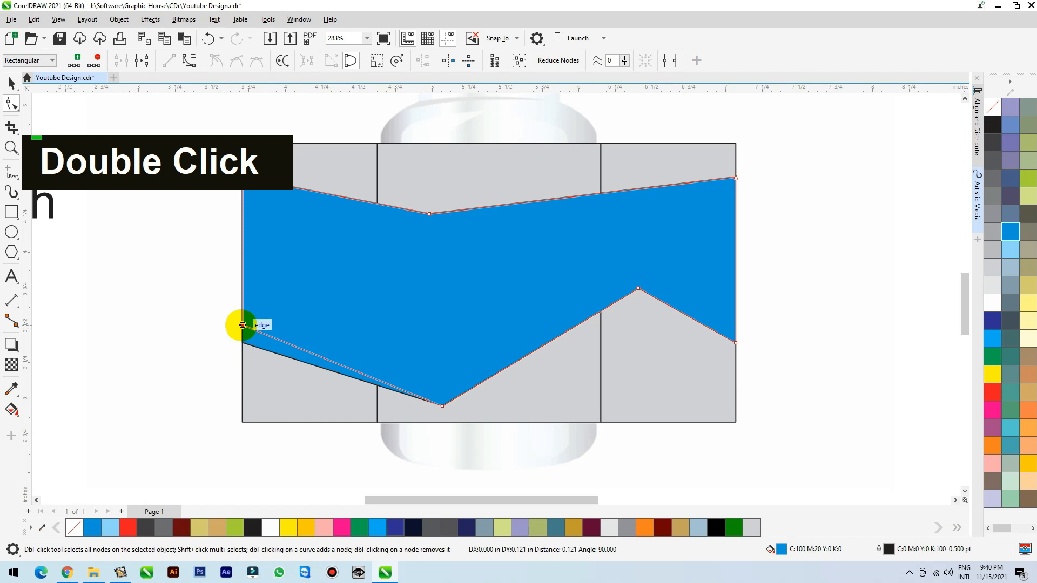
left_click_drag(338, 364, 351, 309)
left_click_drag(243, 325, 243, 370)
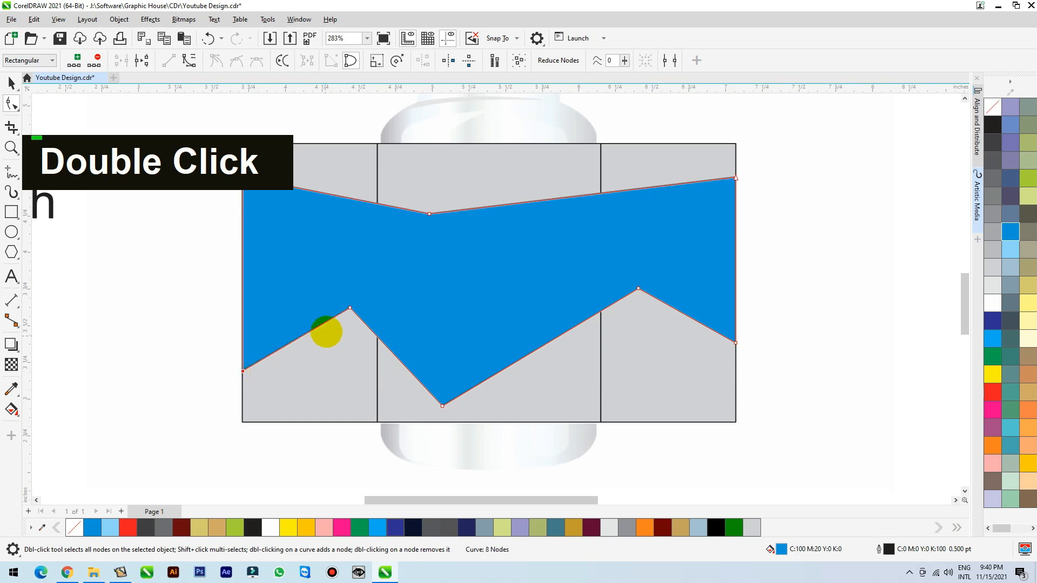
Smooth the blue band's left peak and upper edge by converting segments to curves and deleting the nodes, bowing the upper edge slightly down.
left_click(192, 67)
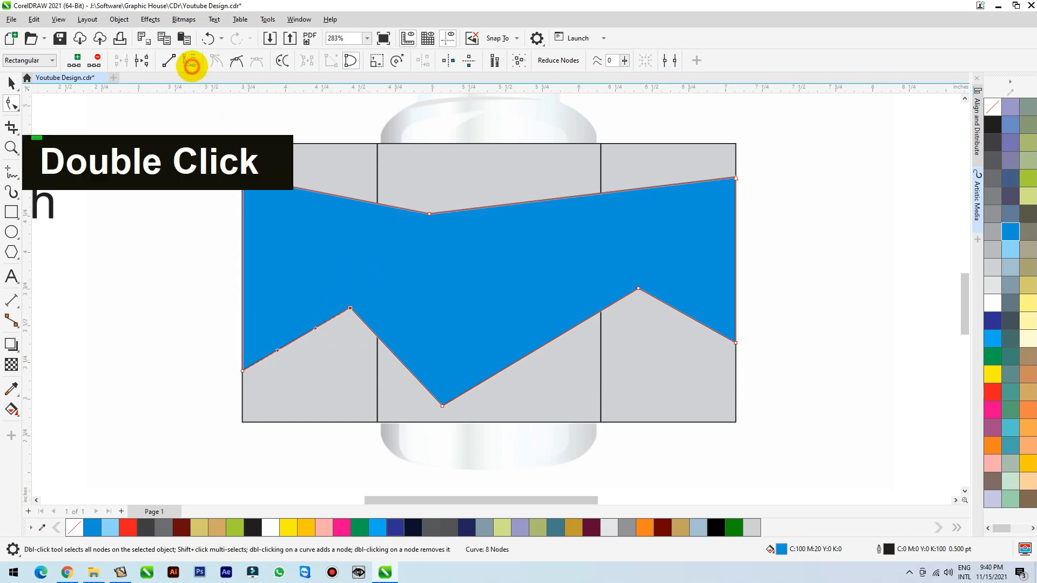
double_click(351, 309)
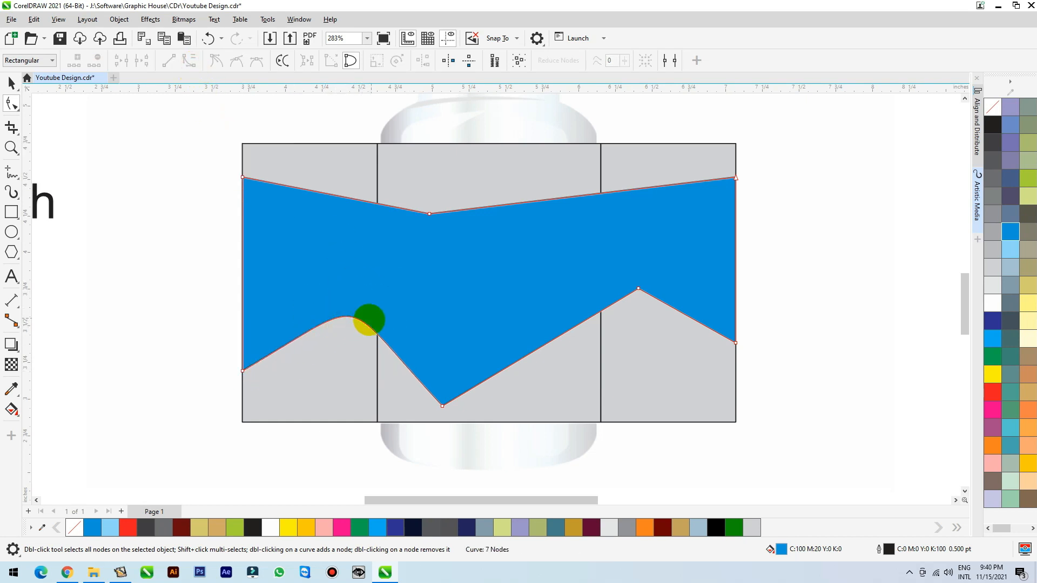
left_click(443, 210)
left_click(190, 64)
key("Delete")
key("Delete")
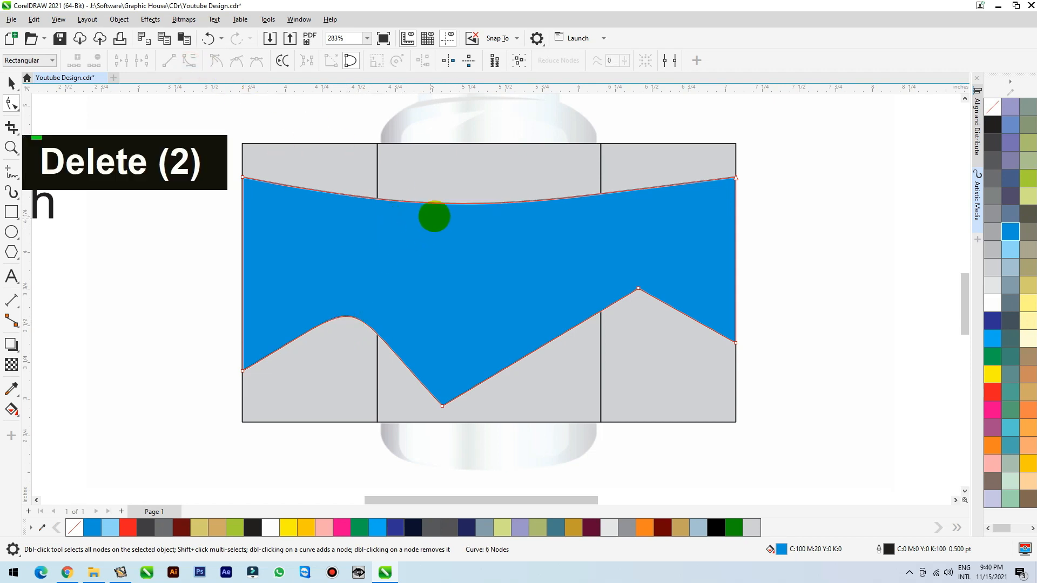
left_click_drag(467, 204, 466, 211)
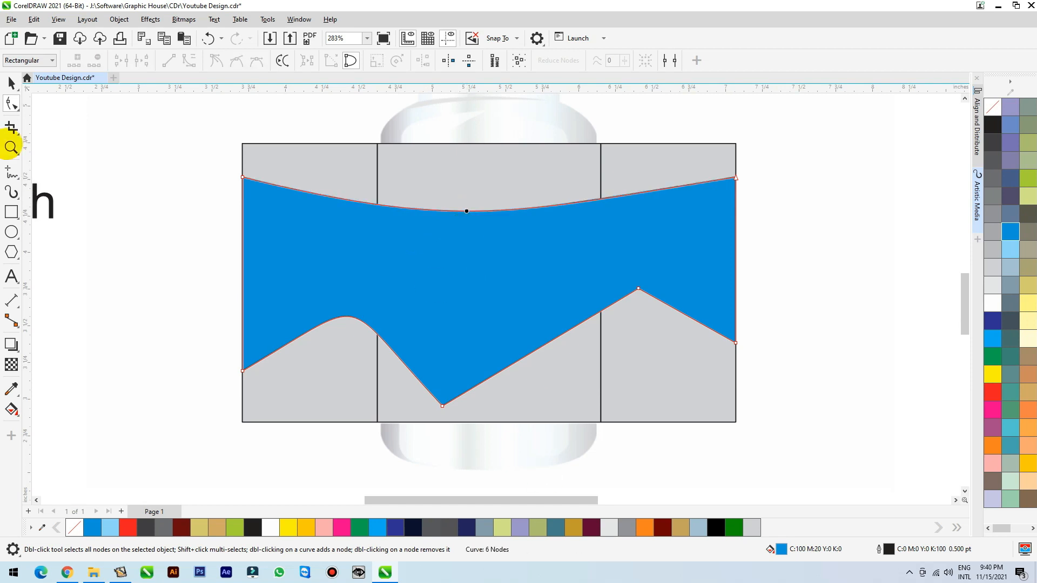
Change the blue band's uniform fill to dark green (C 97, M 33, Y 100, K 26).
left_click(10, 83)
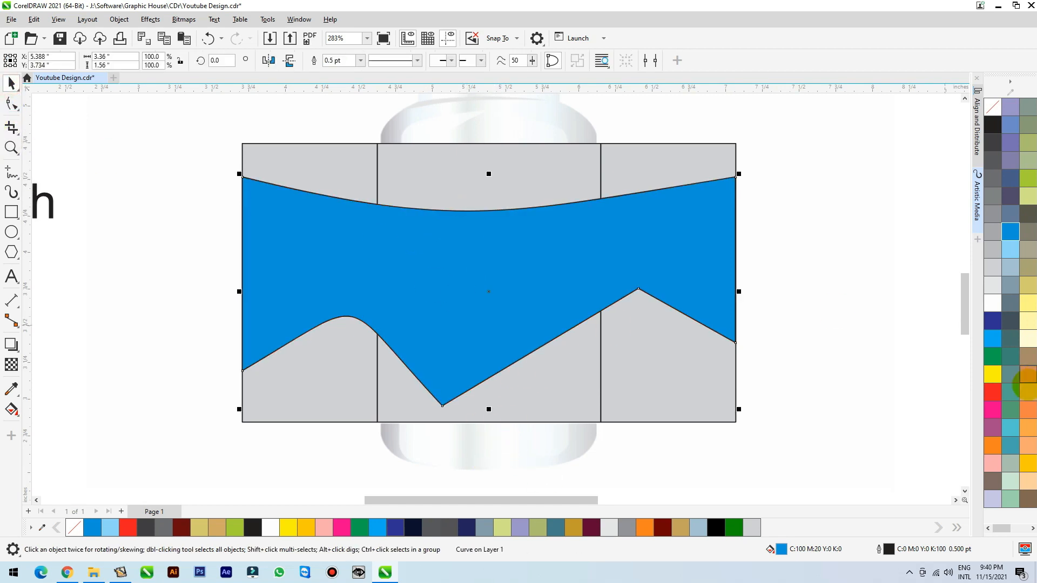
left_click(992, 361)
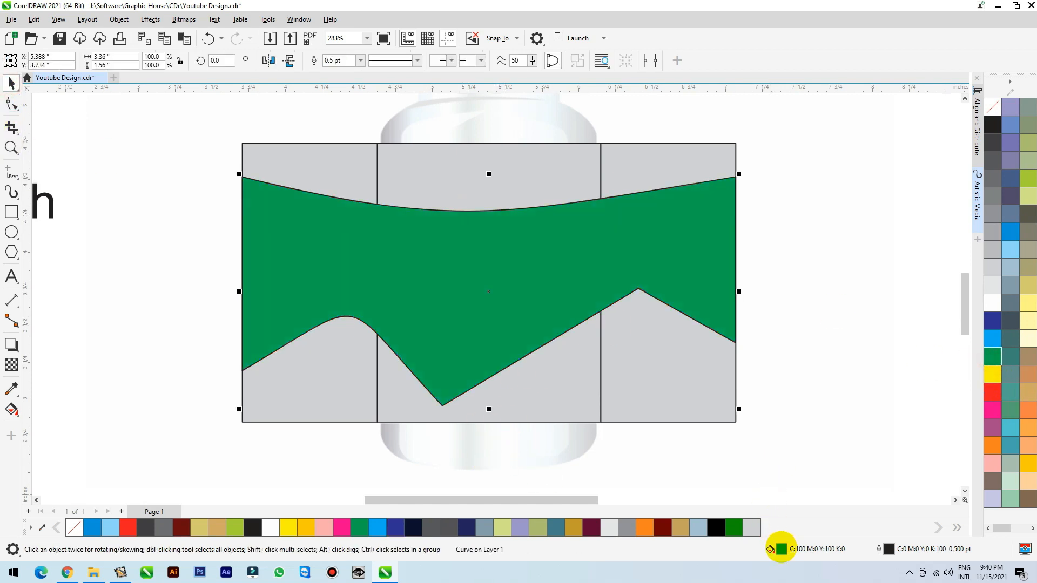
double_click(780, 549)
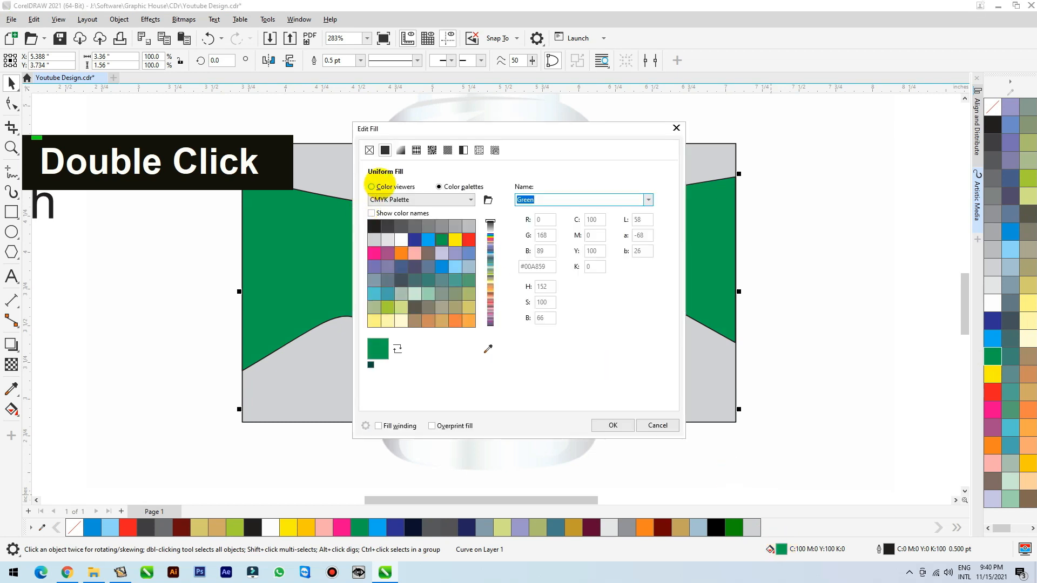
left_click(371, 186)
left_click_drag(555, 128, 786, 31)
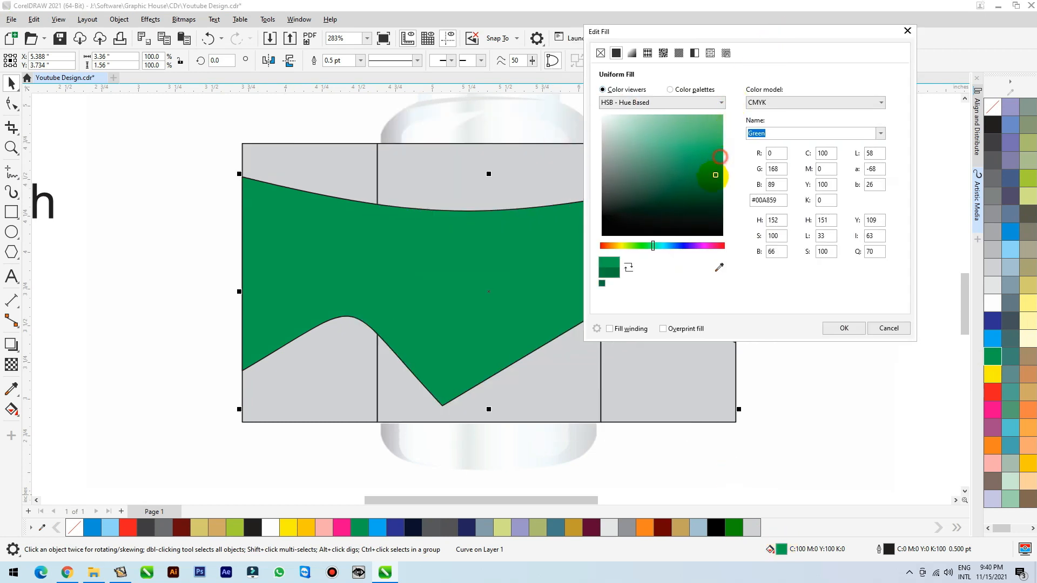
left_click_drag(715, 174, 711, 193)
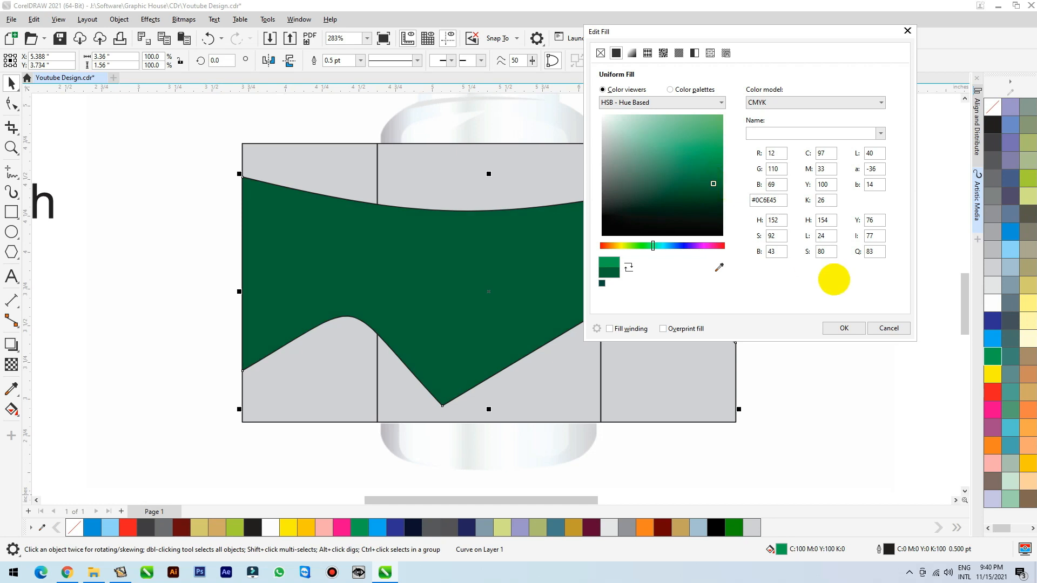
left_click(843, 327)
Apply a fountain fill running from dark green at the band's lower part to green (C 100, Y 100) at its top, and remove the outline.
left_click(12, 411)
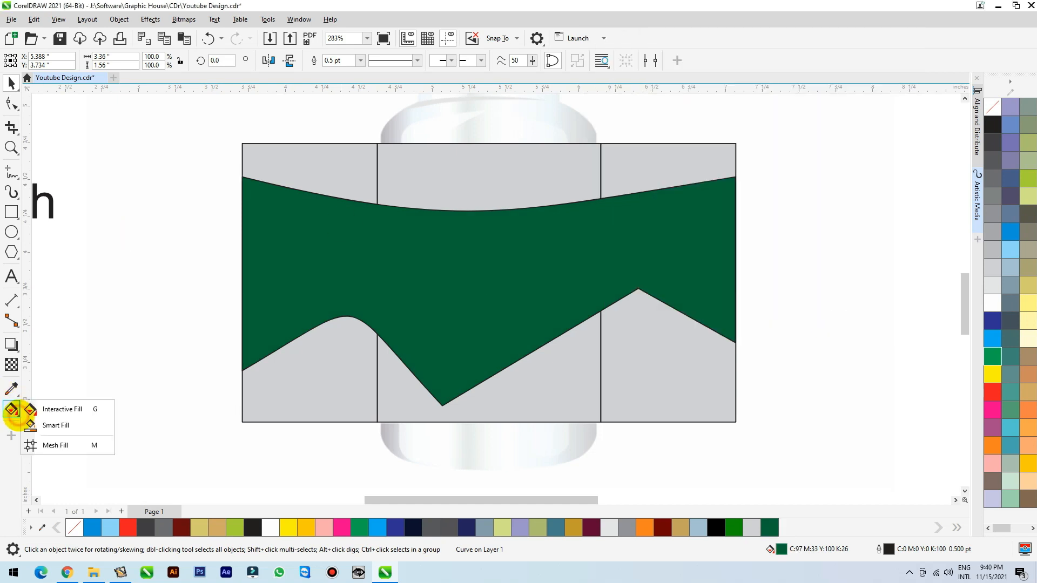
left_click(70, 408)
left_click(462, 378)
left_click_drag(463, 246, 464, 215)
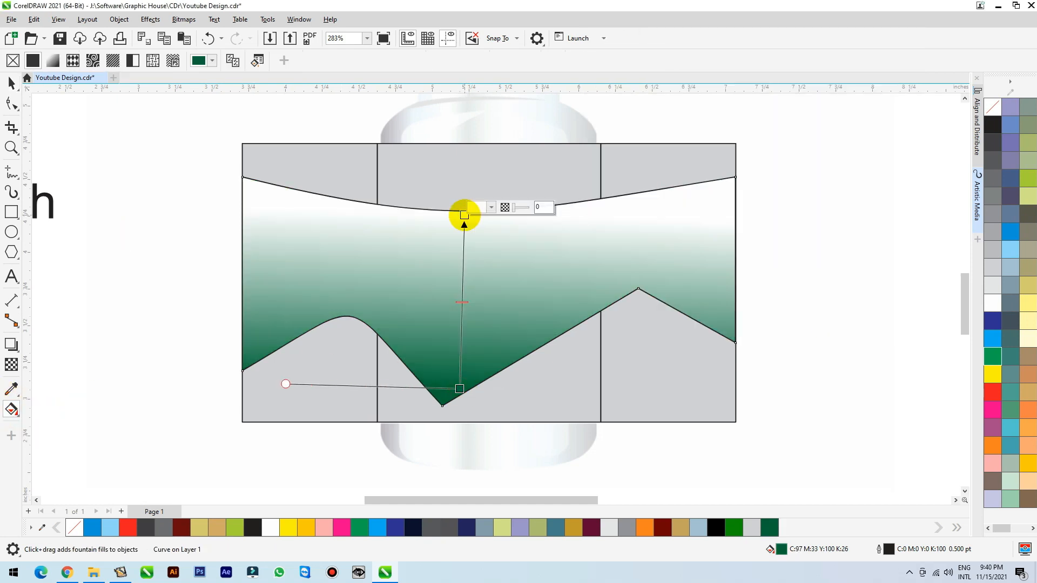
left_click(992, 357)
left_click_drag(459, 389, 461, 356)
left_click_drag(464, 215, 489, 173)
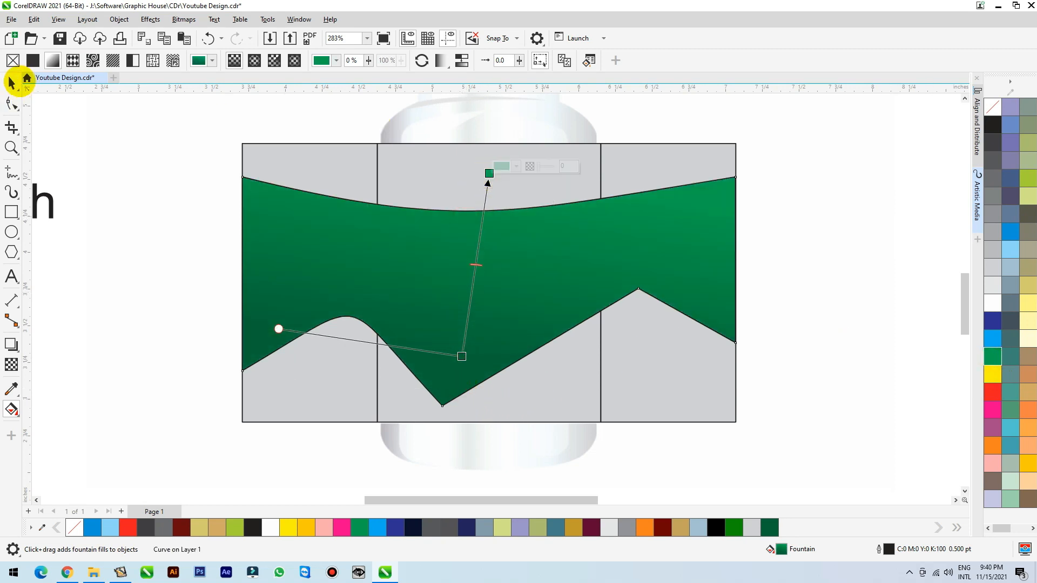
left_click(14, 83)
right_click(994, 107)
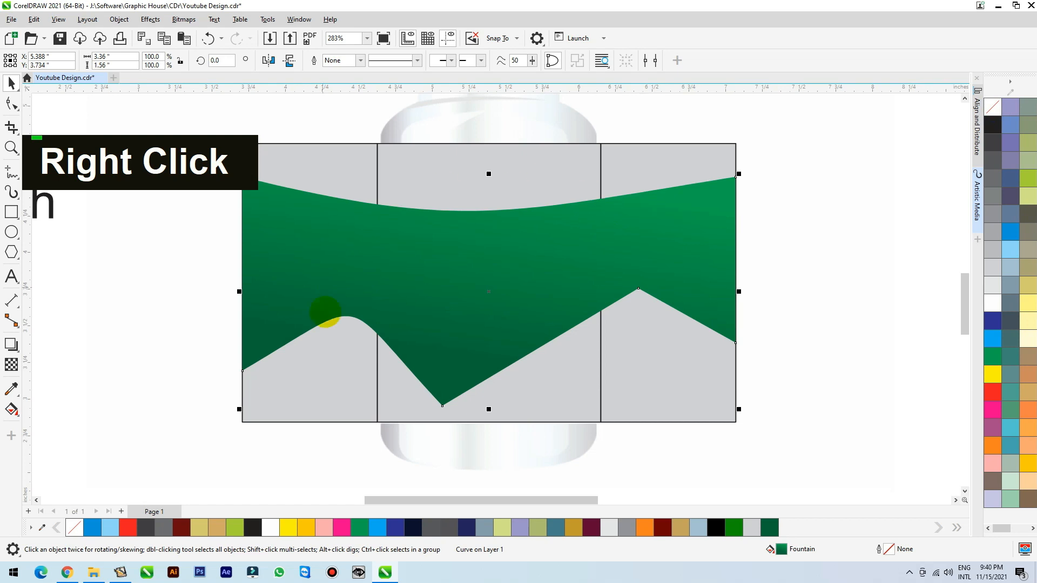
Layer a copy of the green band about 0.04 in higher and fill the rear band with yellow (C 0, M 20, Y 100, K 0).
left_click_drag(512, 289, 510, 284)
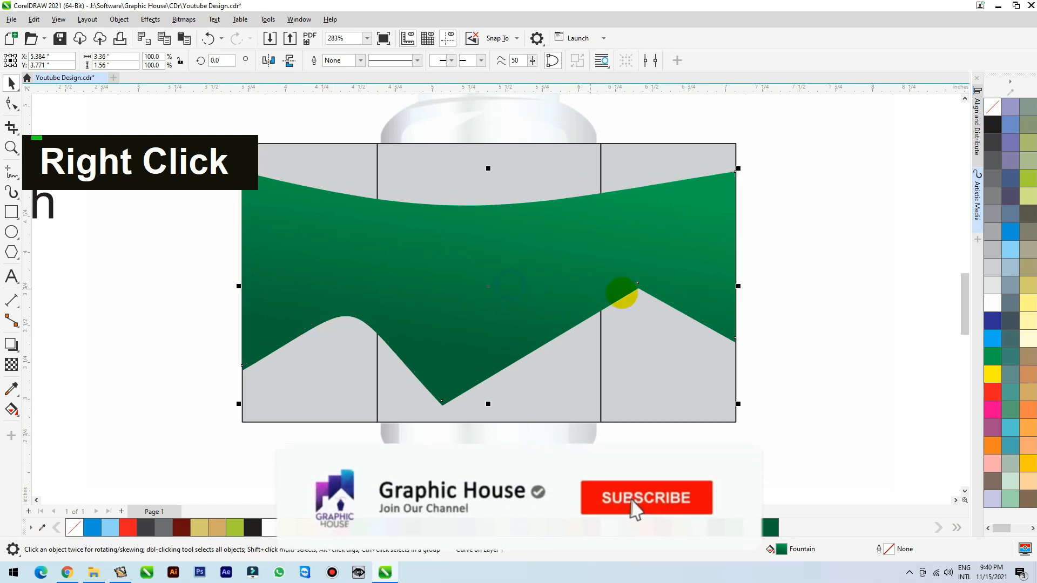
right_click(1027, 462)
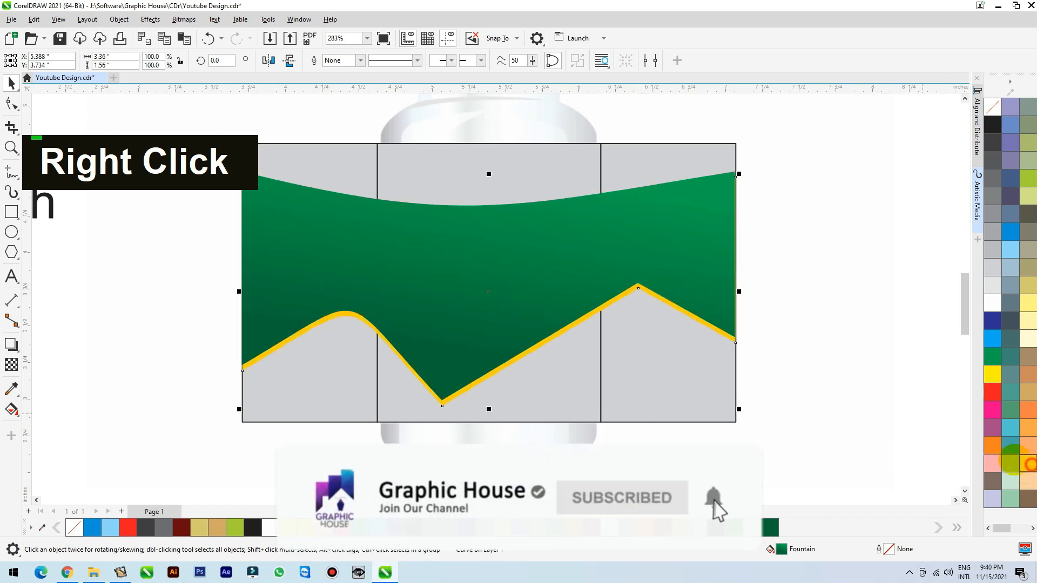
left_click(629, 271)
Reshape the yellow band's right end, raising its lower corner slightly and its upper corner above the green band.
double_click(720, 331)
left_click_drag(766, 329, 750, 342)
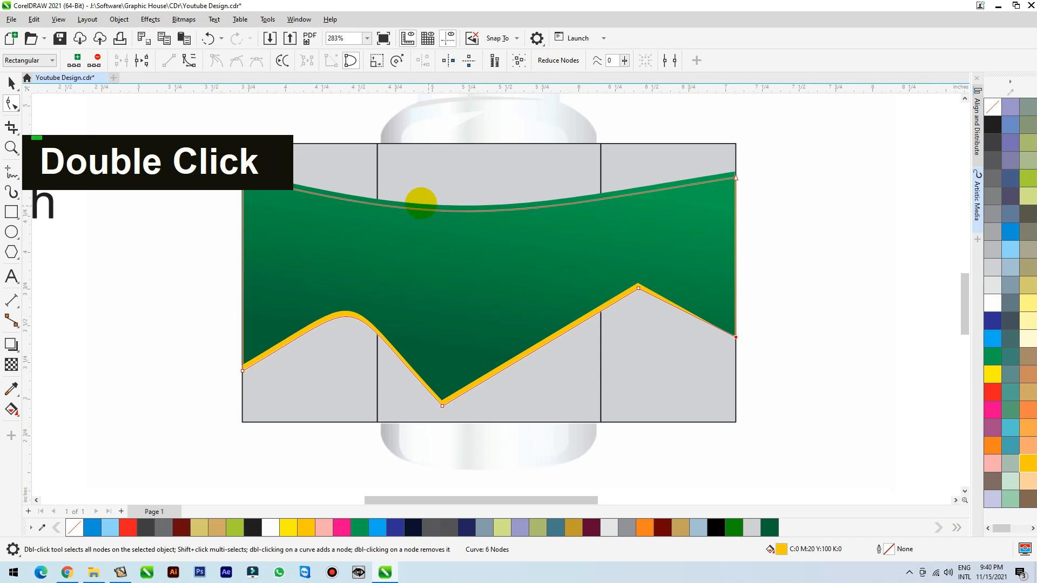
left_click_drag(736, 177, 735, 161)
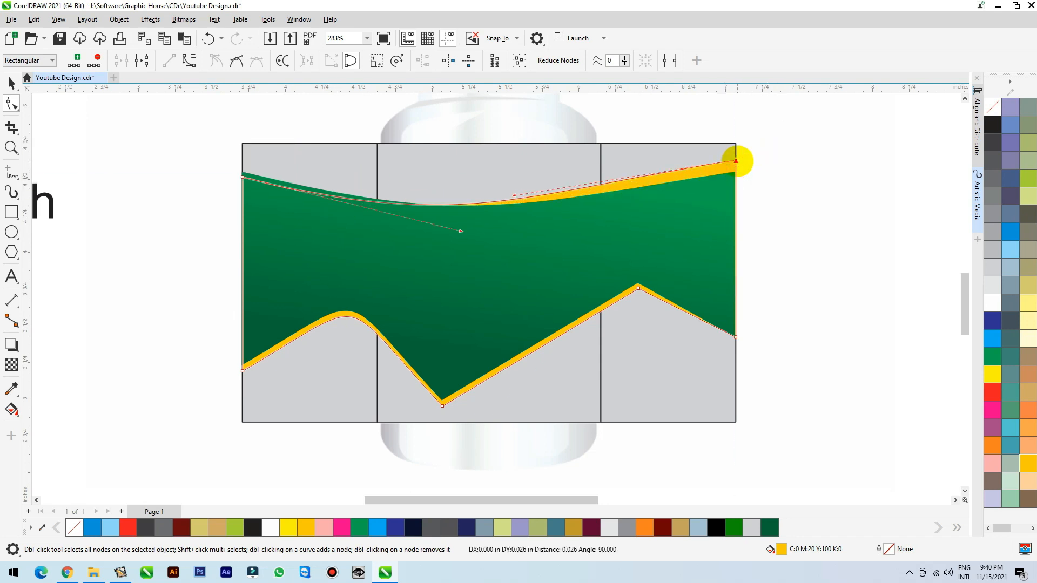
key("space")
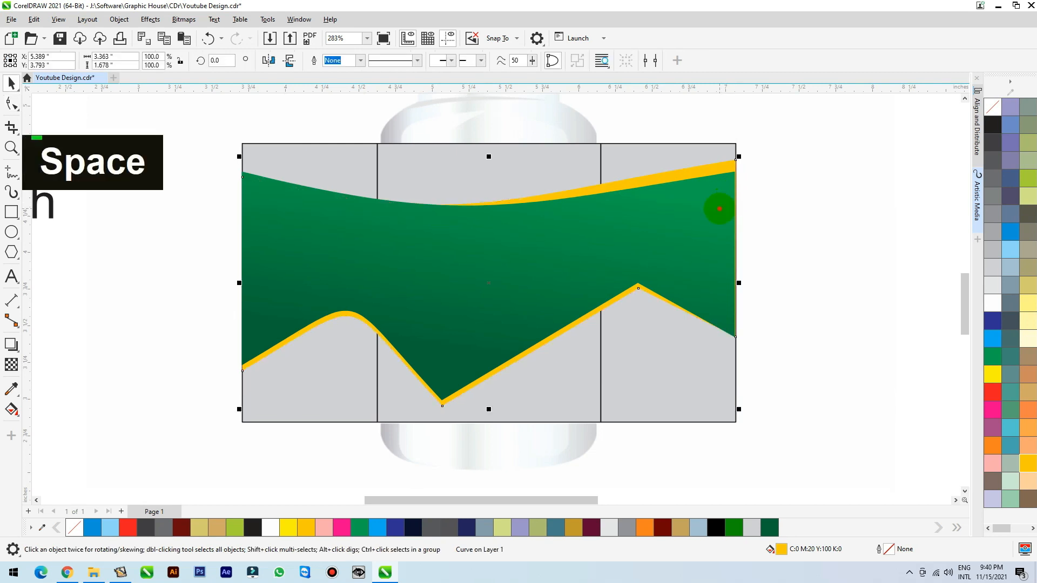
Stretch the green band slightly wider so its right edge covers the yellow sliver and lines up with the yellow band.
left_click(744, 271, "shift")
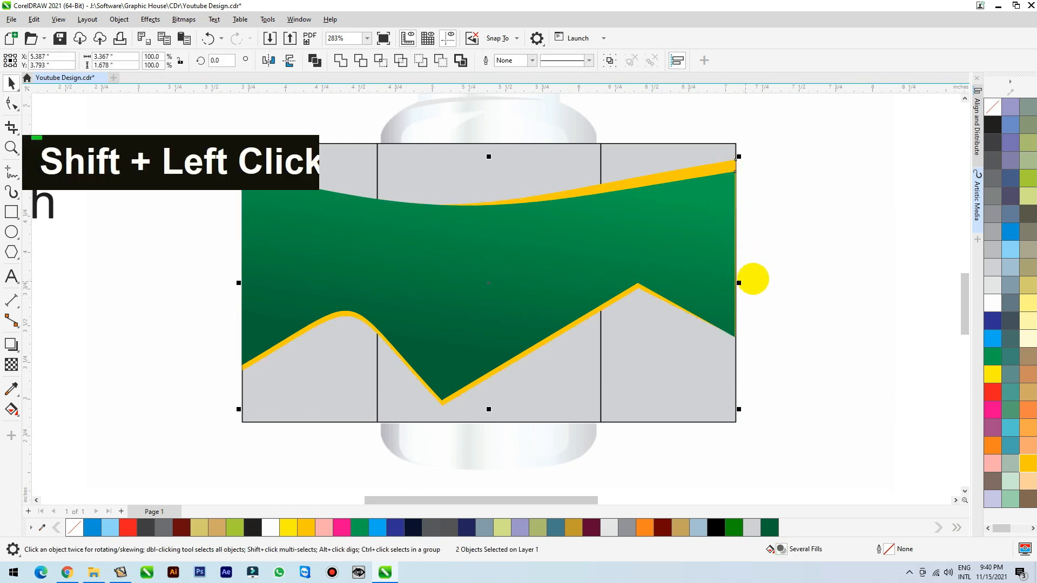
double_click(706, 241)
key("F2")
left_click_drag(812, 201, 682, 324)
left_click_drag(467, 358, 465, 358)
scroll(602, 389, "down", 5)
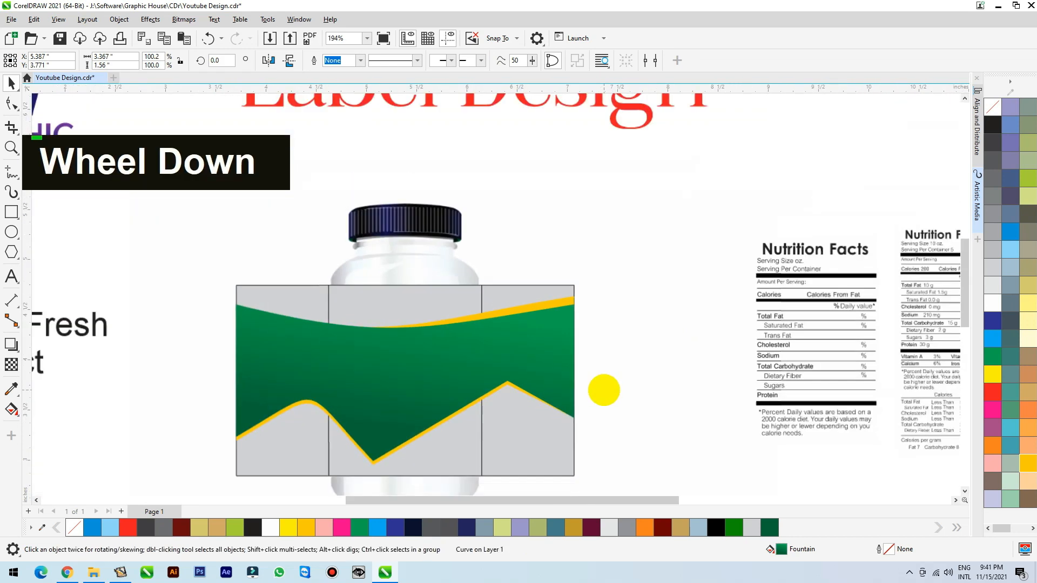
Fill the three label panels behind the bands with white (C 0, M 0, Y 0, K 0).
left_click(634, 278)
left_click_drag(191, 467, 191, 467)
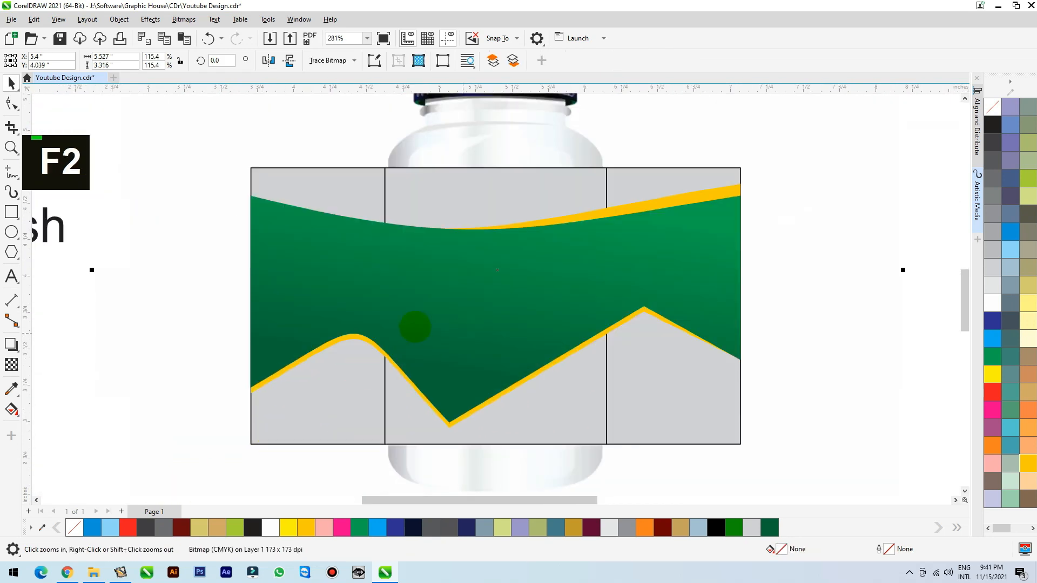
left_click(322, 189)
key("ctrl+z")
left_click(453, 190, "shift")
left_click(674, 187, "shift")
left_click(992, 302)
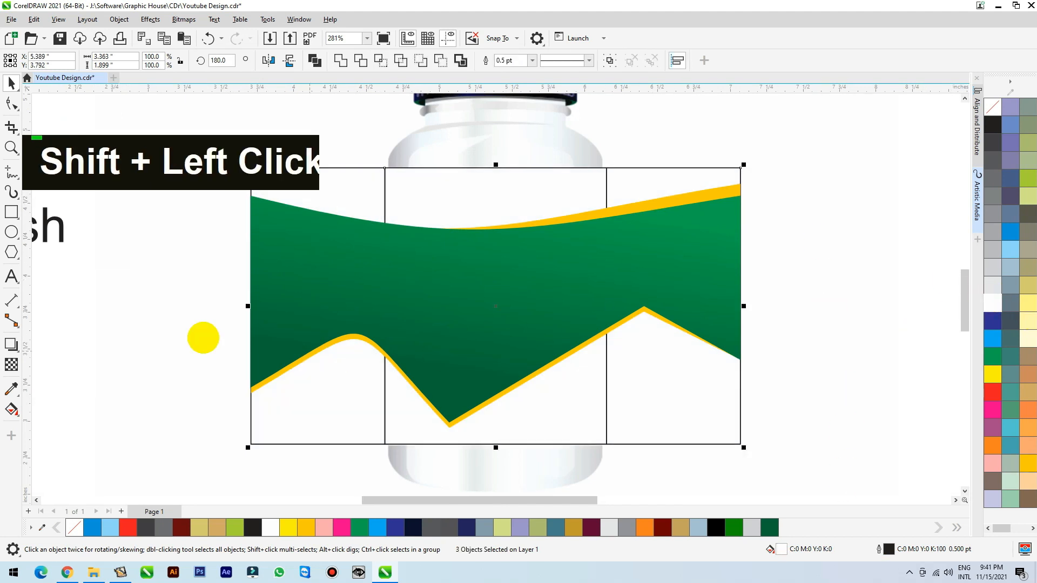
left_click(206, 329)
Move the longer, filled-in Nutrition Facts table over to the left label panel and bring it to the front.
scroll(511, 328, "down", 2)
scroll(511, 327, "down", 1)
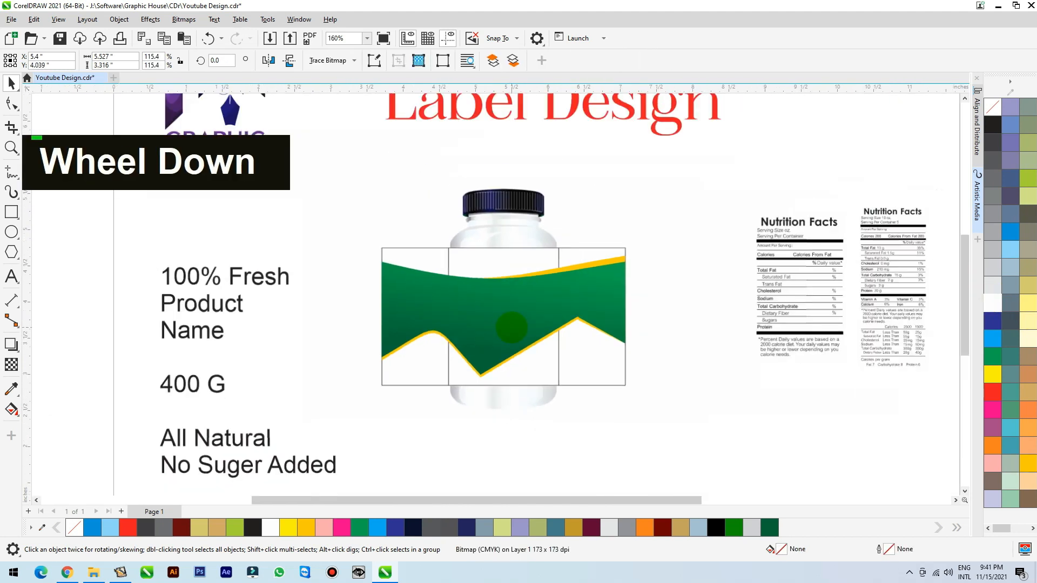
left_click(877, 257)
left_click_drag(872, 309, 414, 321)
key("F2")
left_click_drag(545, 229, 293, 399)
key("shift+Page_Up")
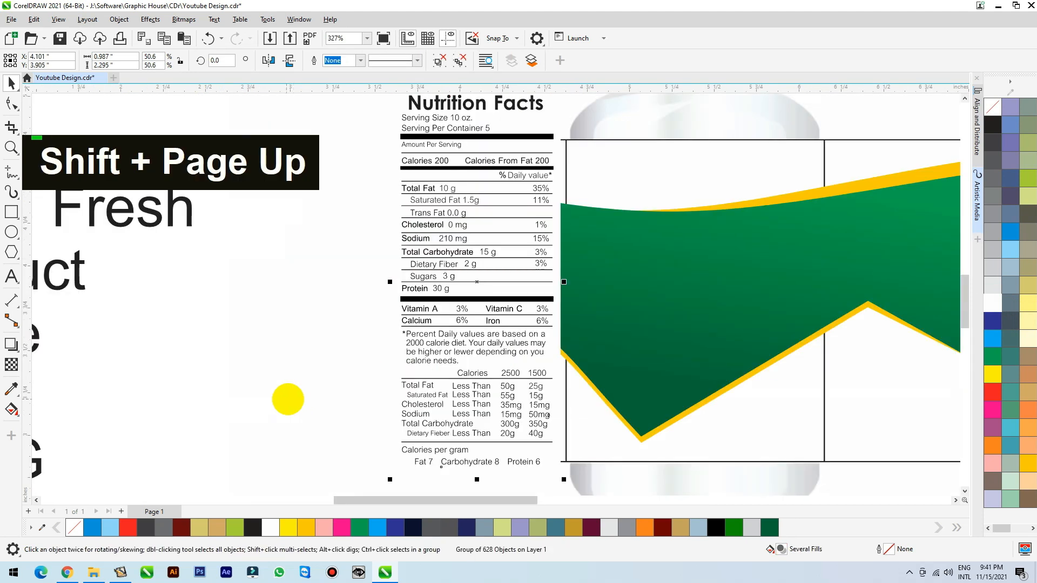
Scale the longer Nutrition Facts table to about 0.56 × 1.31 in and center it on the left label panel.
left_click_drag(561, 479, 533, 393)
left_click_drag(485, 301, 493, 310)
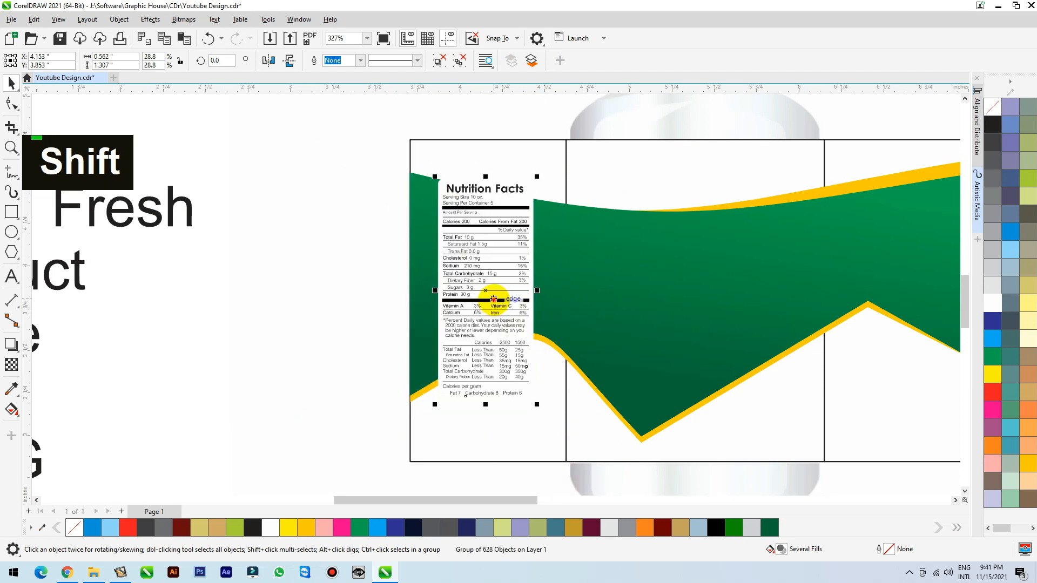
left_click(481, 148, "shift")
key("e")
left_click(279, 342)
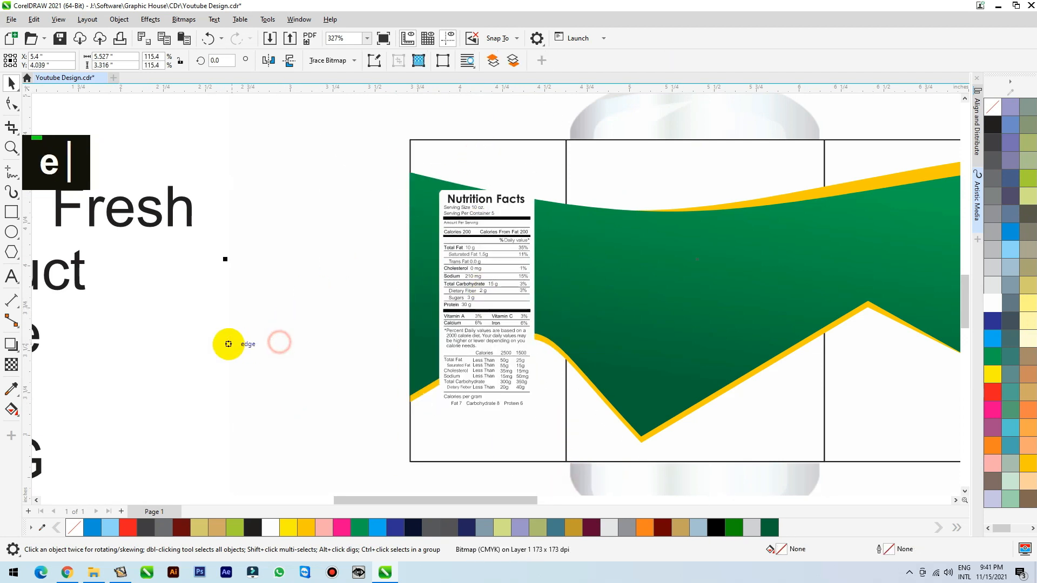
Move the shorter Nutrition Facts table onto the right label panel and scale it to about 0.57 × 0.95 in.
scroll(228, 344, "down", 1)
left_click(810, 303)
left_click_drag(810, 249, 745, 291)
left_click_drag(796, 239, 740, 334)
left_click_drag(722, 372, 577, 314)
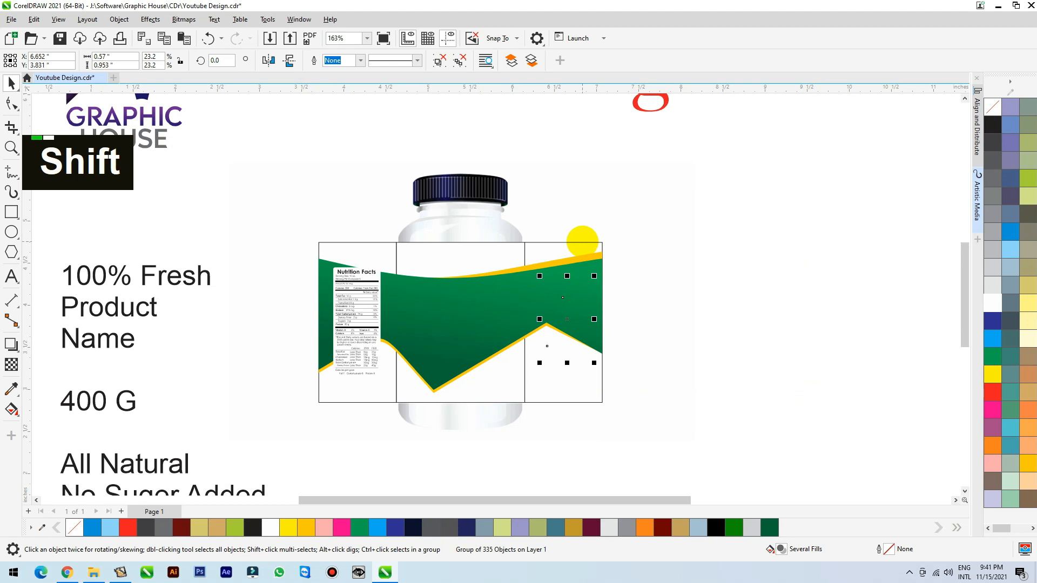
Bring the shorter Nutrition Facts table to the front and center it on the right label panel.
key("shift+Page_Up")
left_click(579, 242, "shift")
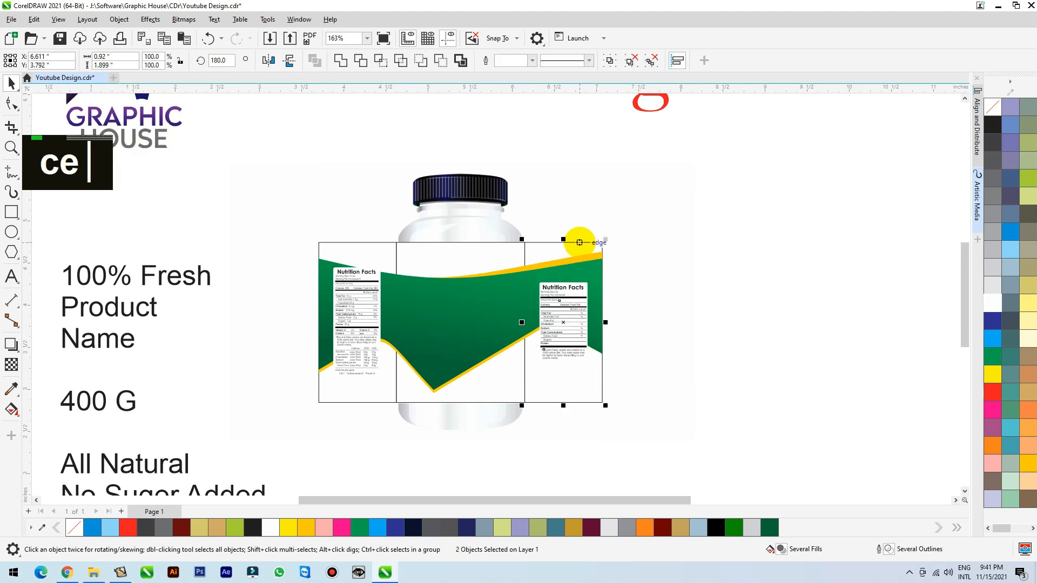
left_click(666, 248)
Set the product text block's font to Metafiz and scale it down to 6.835 pt, placing it below the bottle.
key("F2")
mouse_move(706, 208)
left_mouse_down()
mouse_move(185, 435)
mouse_move(331, 412)
mouse_move(276, 425)
left_mouse_up()
scroll(216, 423, "down", 3)
left_click(204, 413)
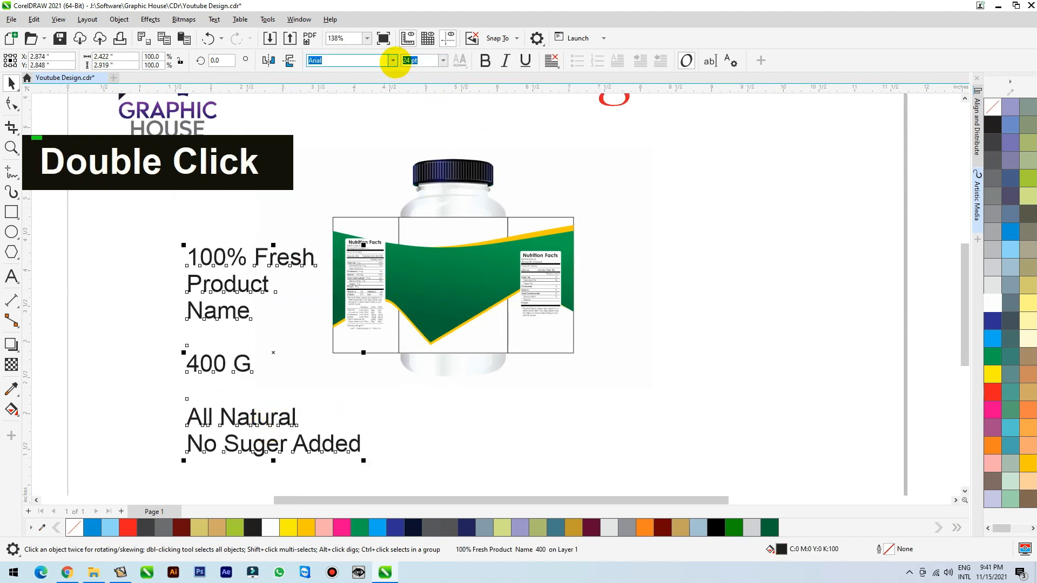
left_click(393, 60)
left_click(348, 99)
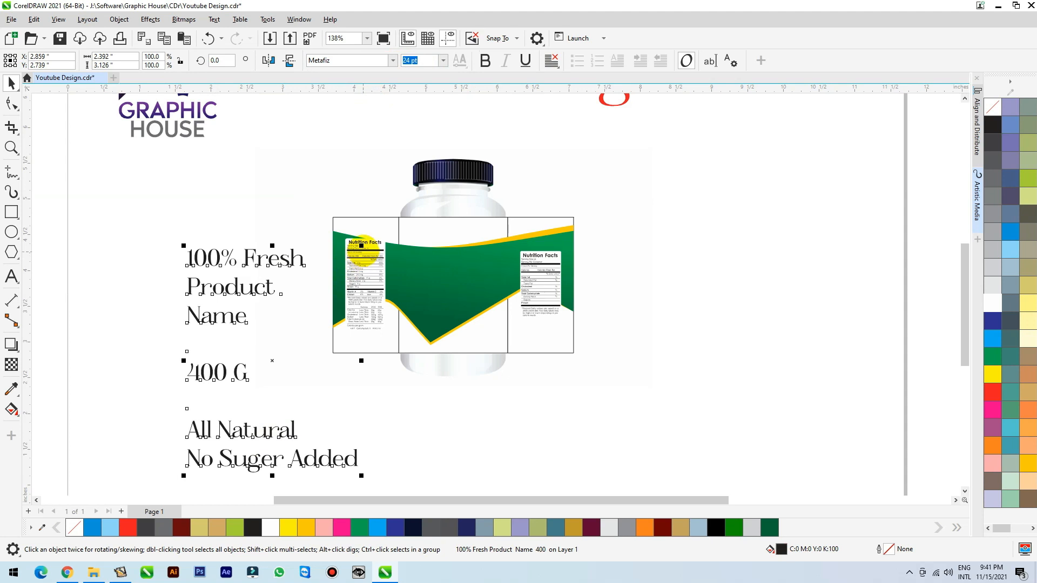
left_click_drag(362, 245, 419, 386)
Break the product text block apart into separate lines and move "100% Fresh" away from the rest.
key("F2")
left_click_drag(562, 300, 295, 418)
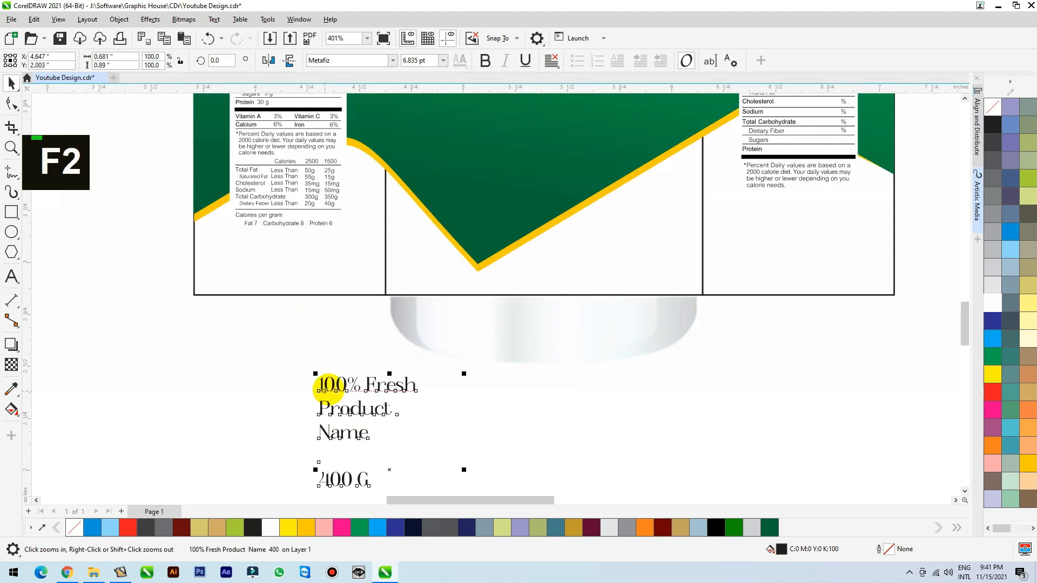
key("ctrl+k")
left_click_drag(335, 385, 270, 331)
Draw a circle about 0.44 in wide near the green band's lower point, filled red (C 0, M 100, Y 100, K 0) with a white outline.
left_click(11, 231)
left_click_drag(403, 158, 493, 248)
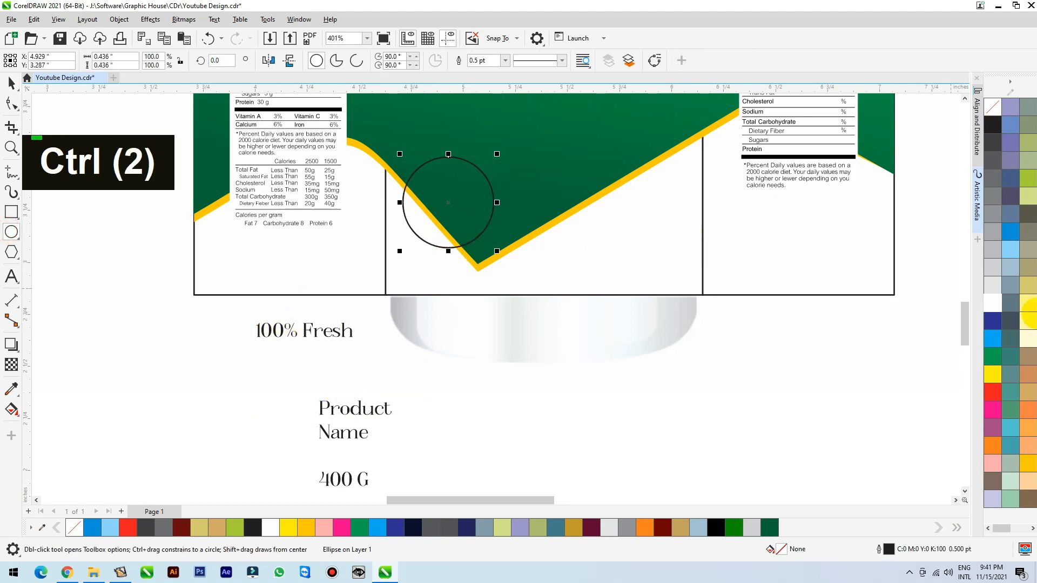
left_click(993, 390)
right_click(993, 302)
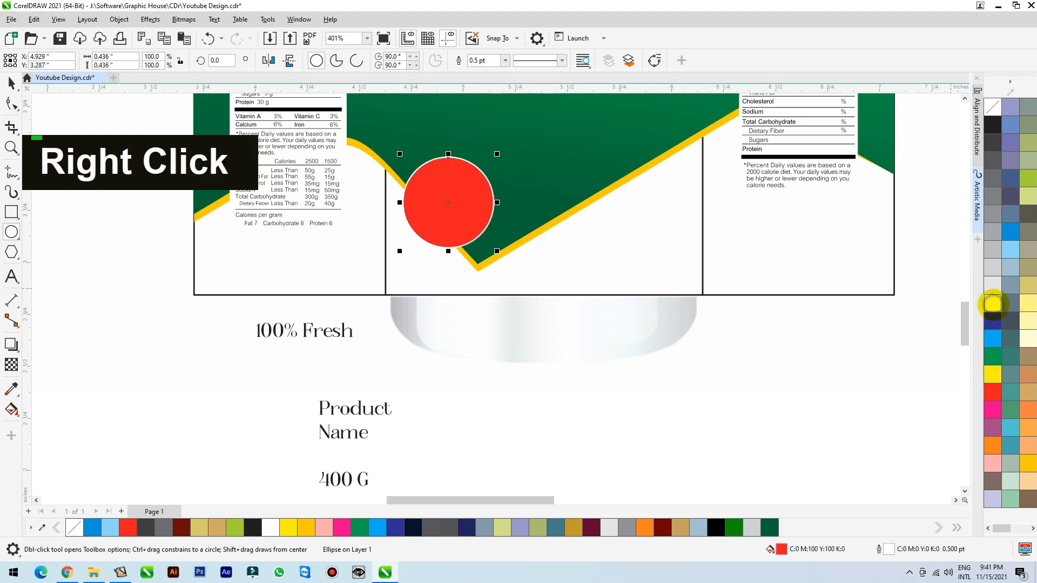
Add a black Multiply drop shadow with opacity 24 and feathering 15 to the red circle, and scale the circle to 87.5%.
key("space")
left_click(11, 344)
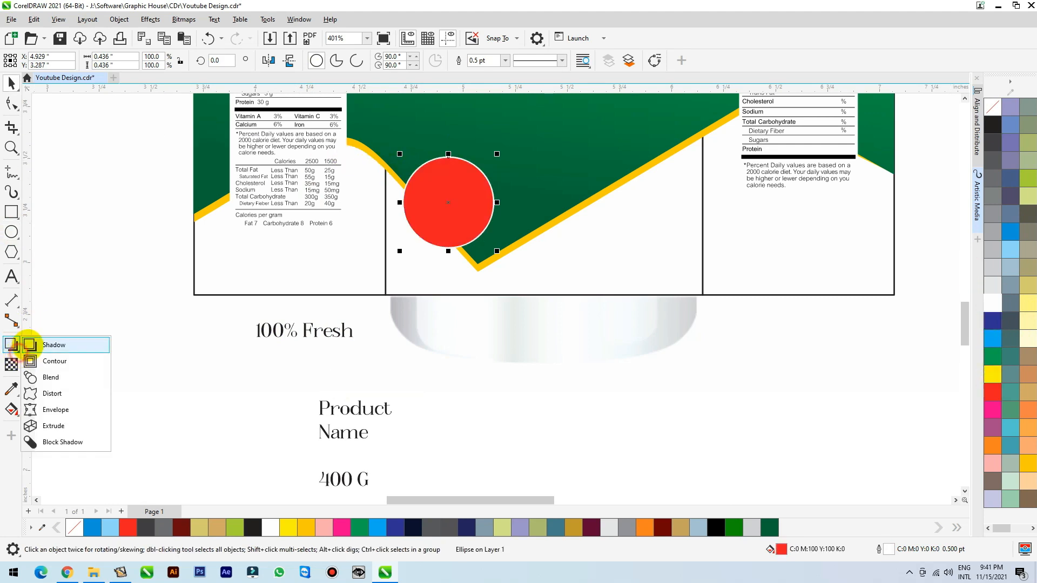
left_click(51, 342)
left_click_drag(438, 192, 438, 193)
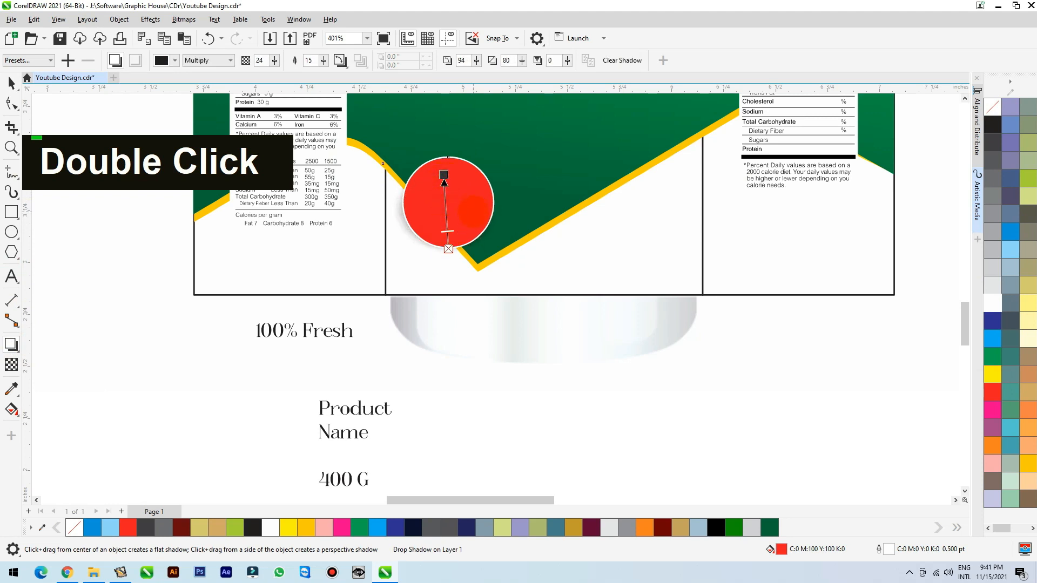
key("space")
left_click_drag(510, 155, 496, 167)
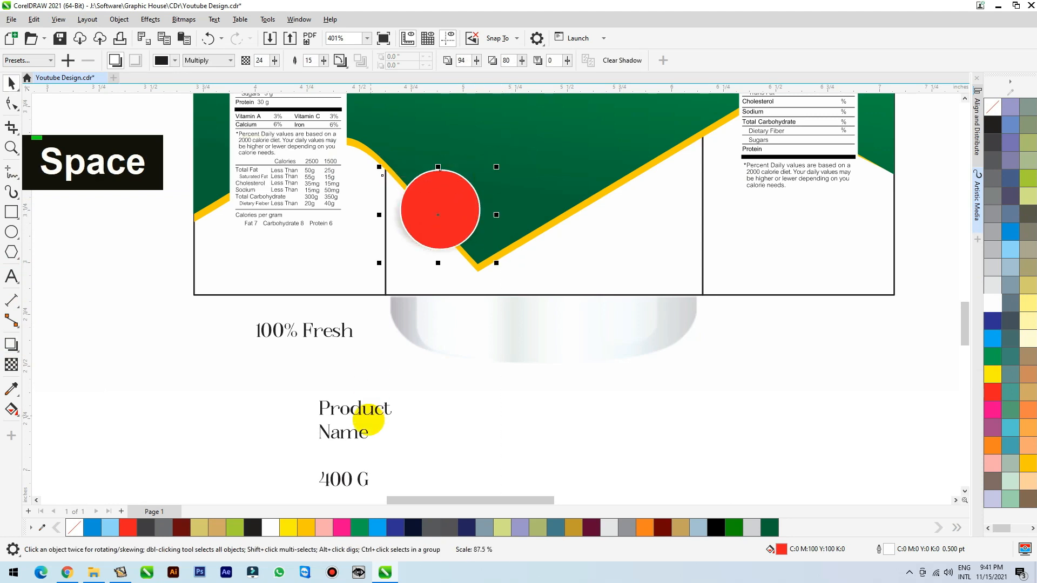
Move the "100% Fresh" text over the red circle, bring it to the front and fill it with white.
left_click(301, 331)
left_click_drag(301, 331, 465, 208)
key("F2")
key("shift+Page_Up")
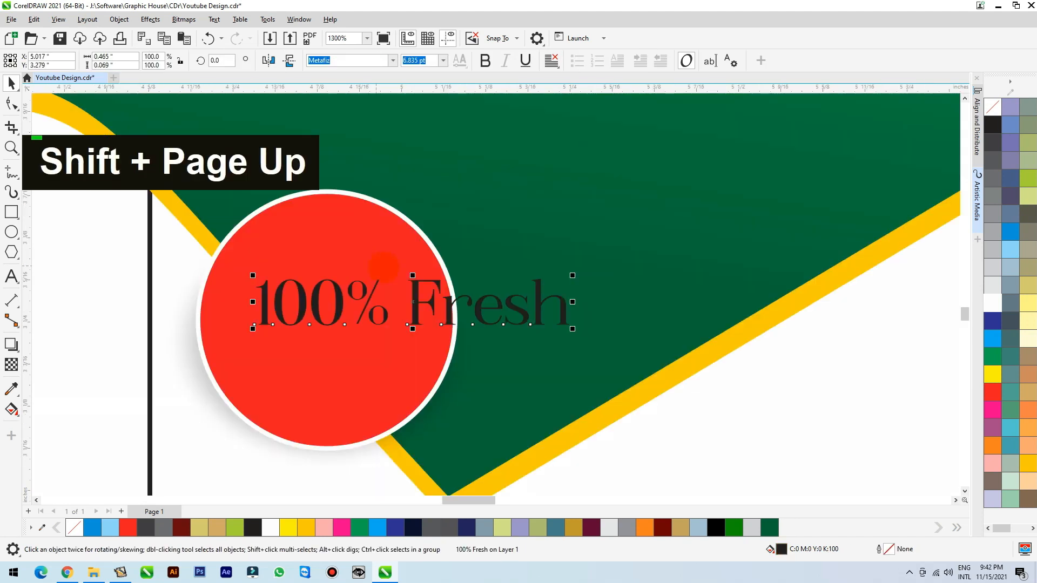
left_click(992, 300)
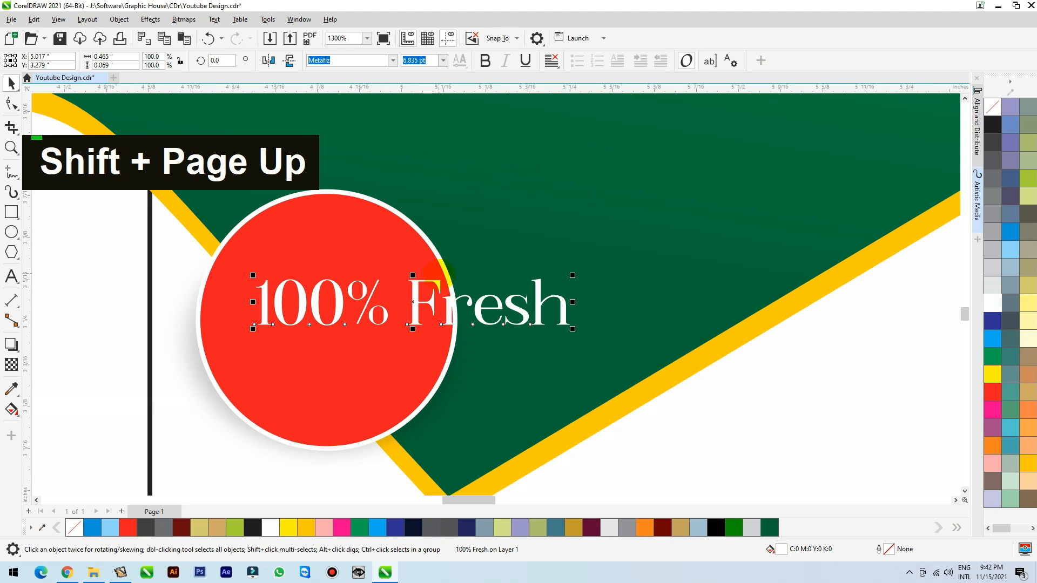
Split "100% Fresh" into two separate line objects and place "Fresh" close beneath "100%".
double_click(391, 305)
key("Return")
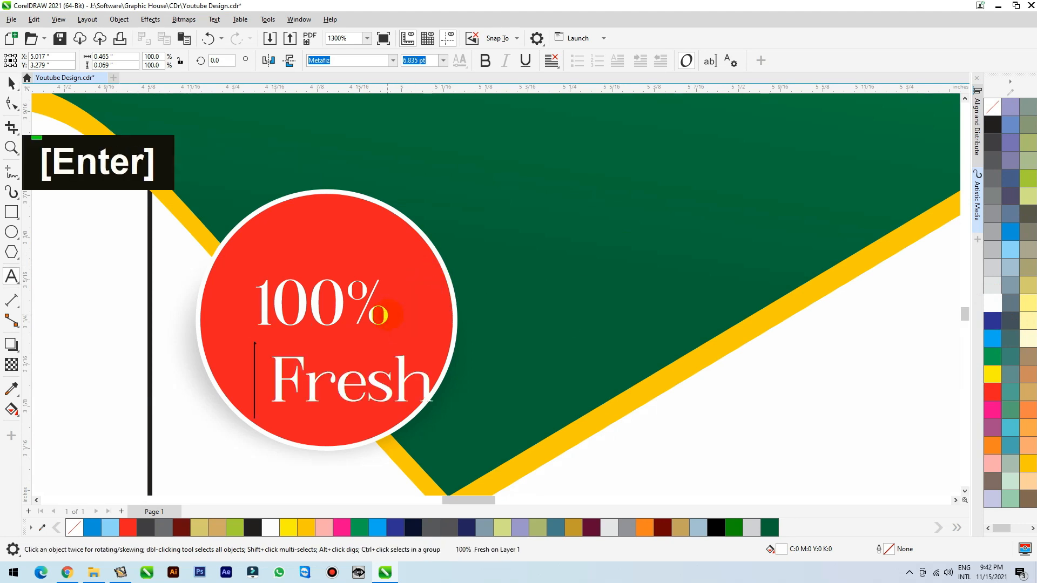
key("ctrl+k")
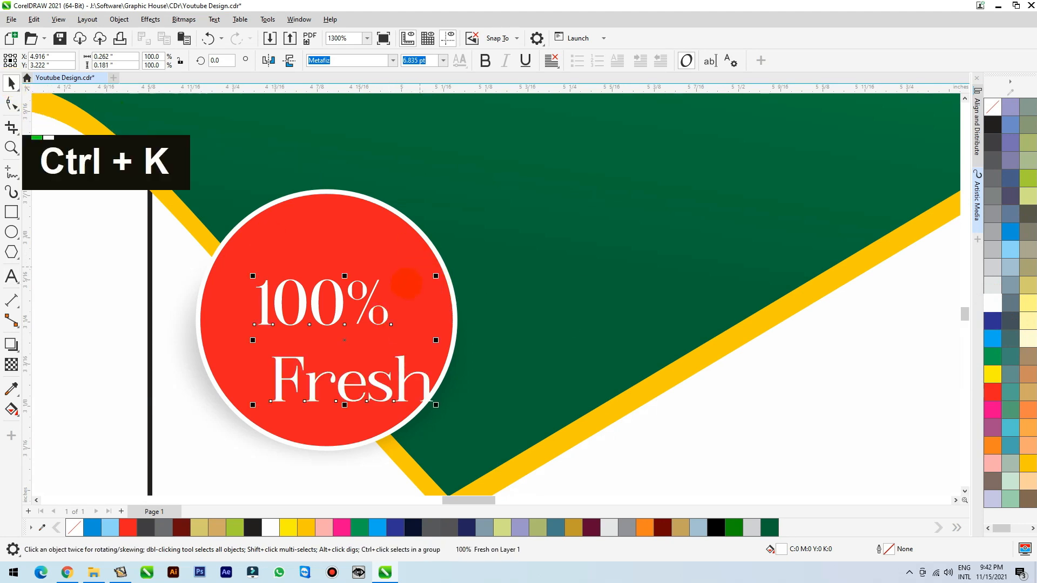
left_click_drag(344, 384, 315, 362)
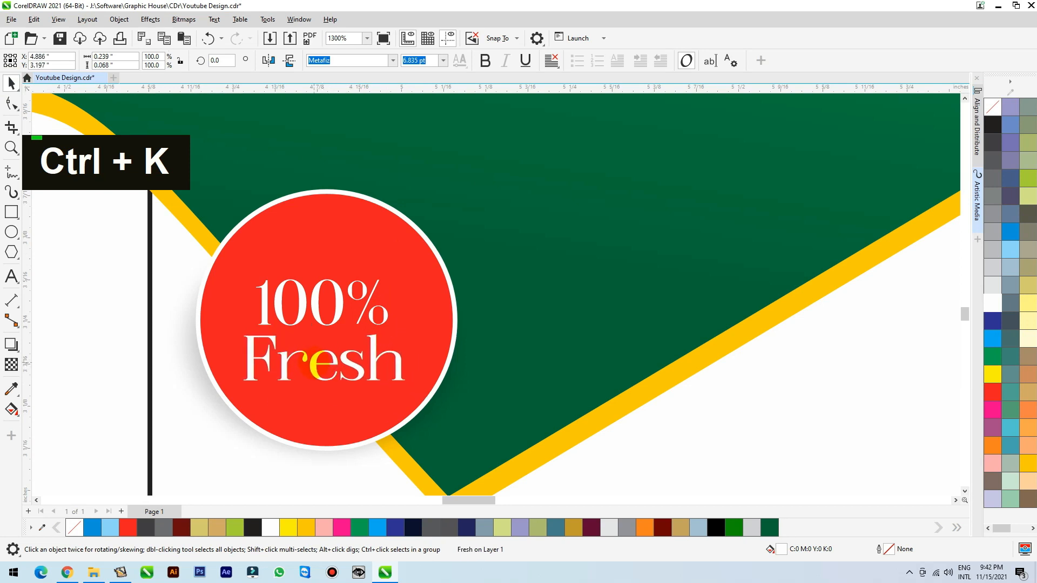
Group the "100%" and "Fresh" texts and center the group in the red circle.
left_click(338, 313, "shift")
key("ctrl+g")
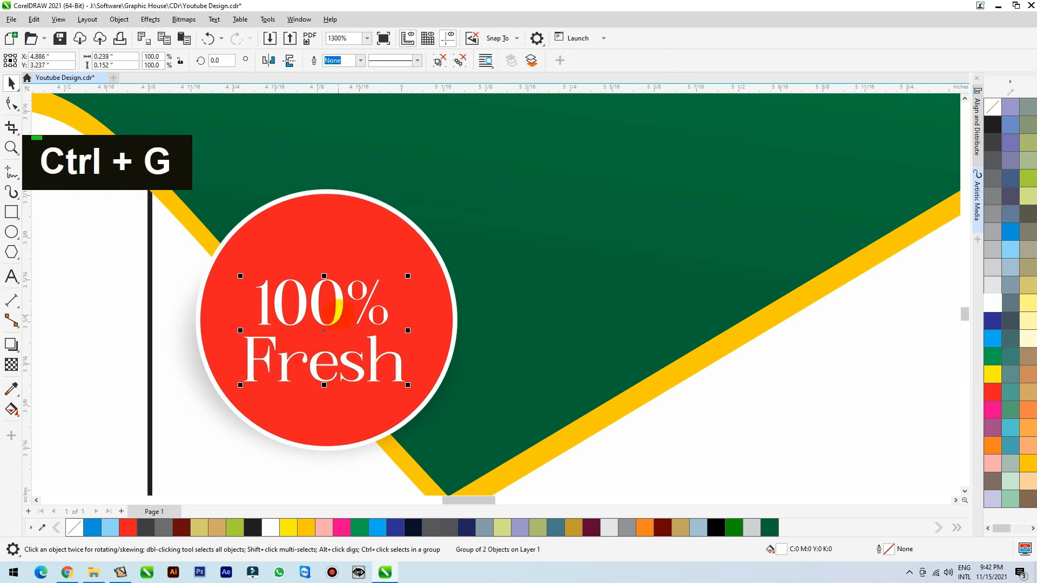
left_click(364, 243, "shift")
key("c")
key("e")
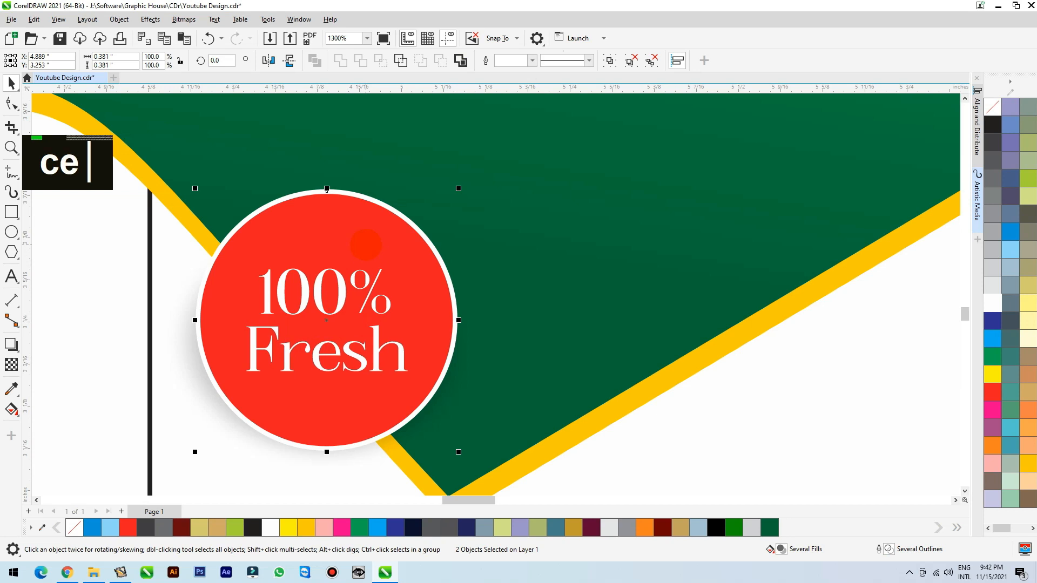
left_click(524, 239)
scroll(483, 248, "down", 5)
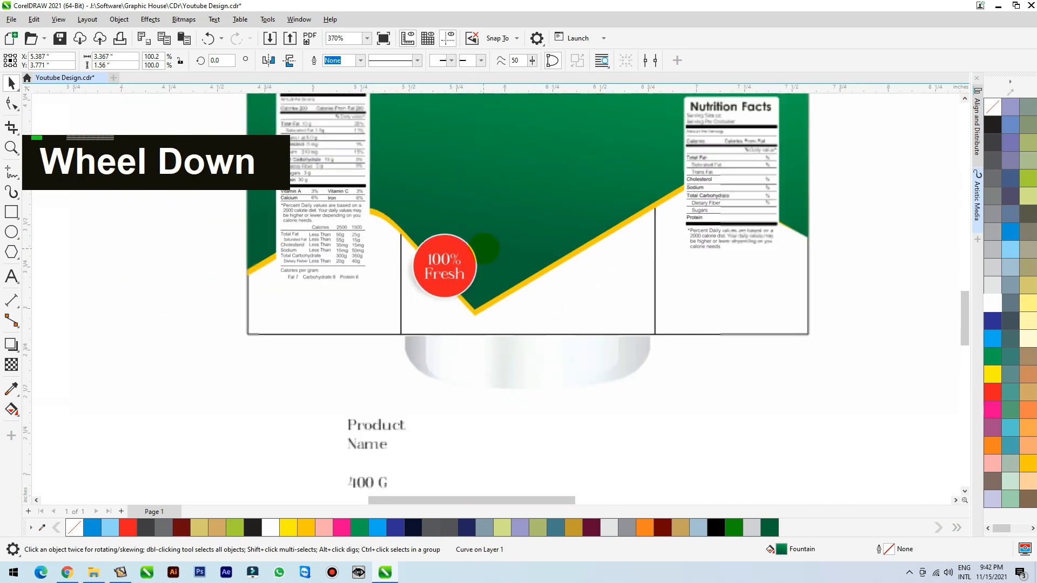
scroll(324, 402, "down", 3)
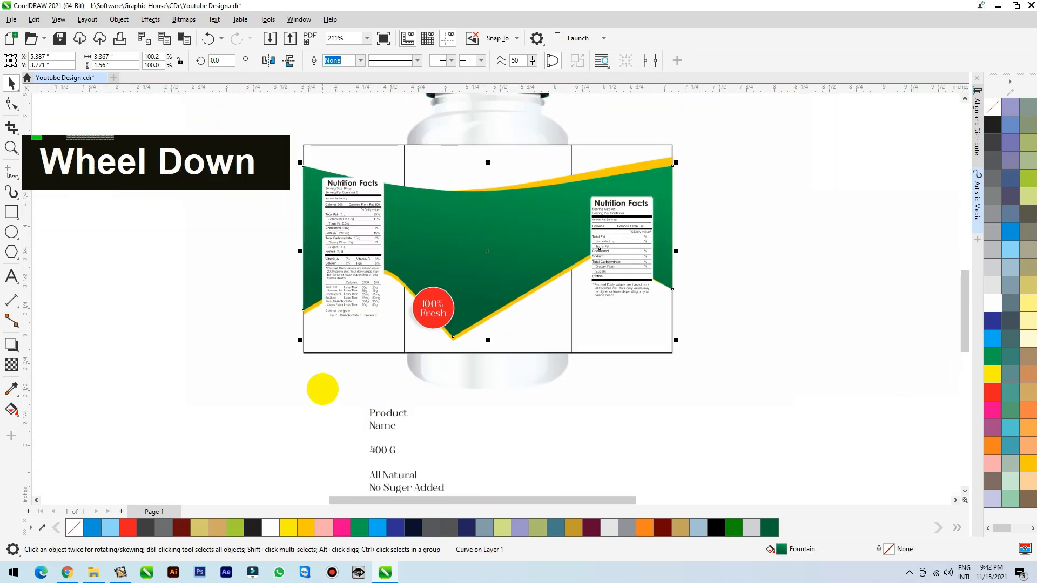
left_click(419, 438)
key("ctrl+z")
left_click(218, 457)
left_click_drag(218, 457, 452, 392)
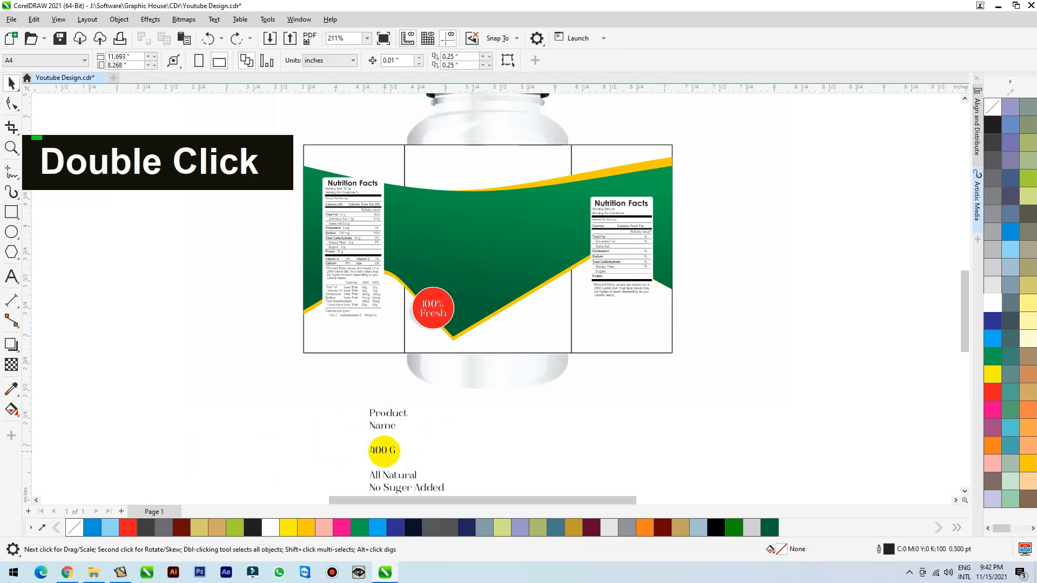
Move the "400 G" text to the lower right corner of the front label panel and bring it to the front.
left_click(379, 451)
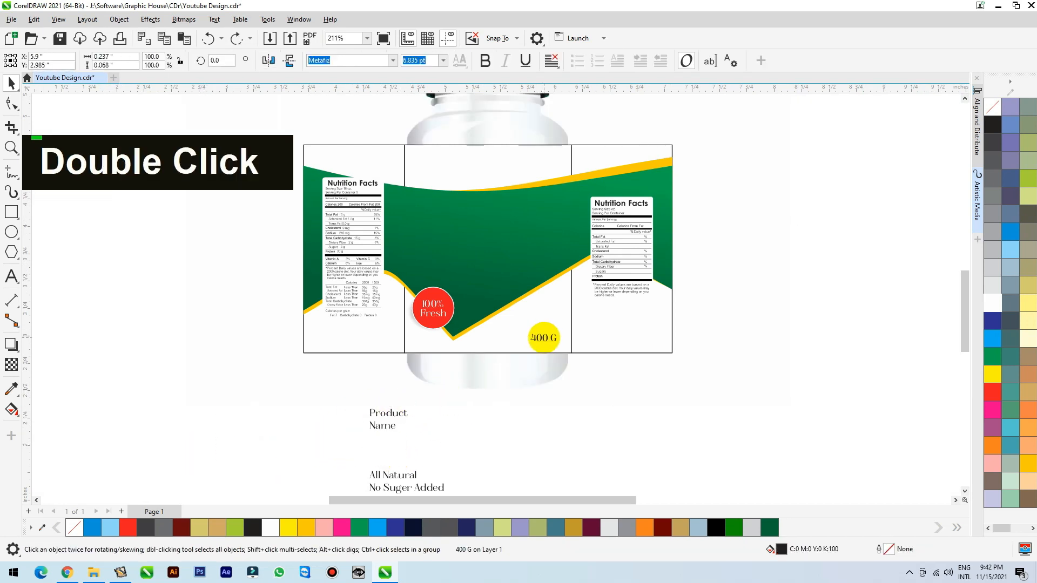
key("F2")
left_click_drag(619, 316, 439, 380)
key("shift+Page_Up")
Change the capital unit letter in the weight text to lowercase so it reads "400 g".
double_click(594, 266)
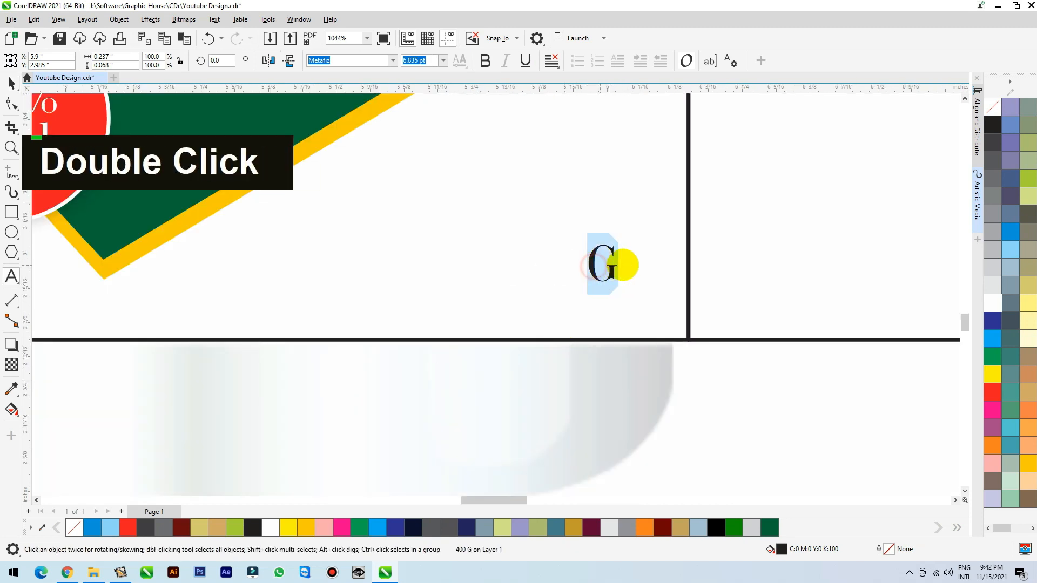
type("g")
left_click(579, 279)
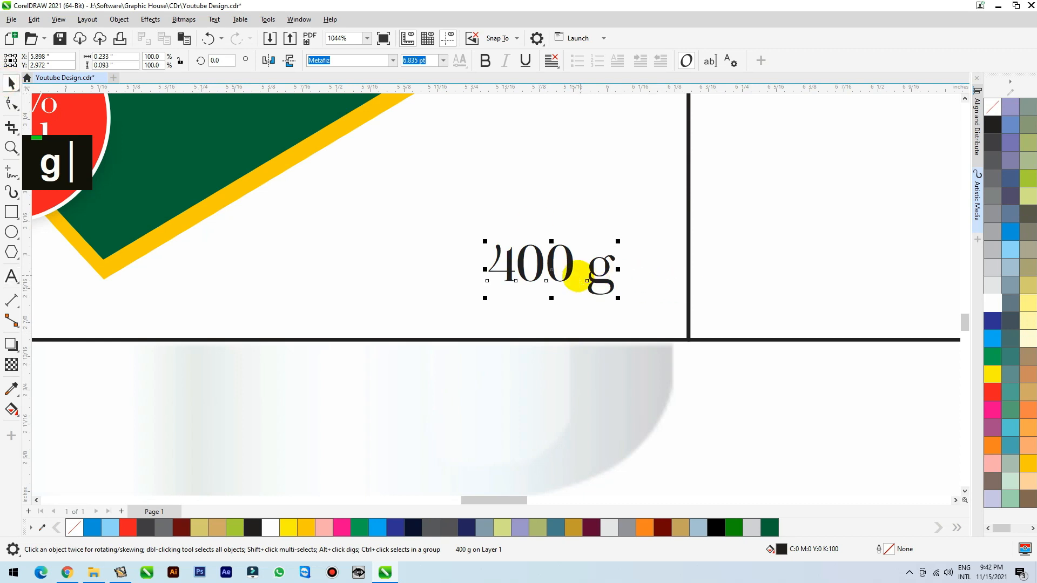
Shift the "400 g" text closer to the front panel's corner and fill it with dark green (C 97, M 33, Y 100, K 26).
left_click_drag(564, 277, 598, 283)
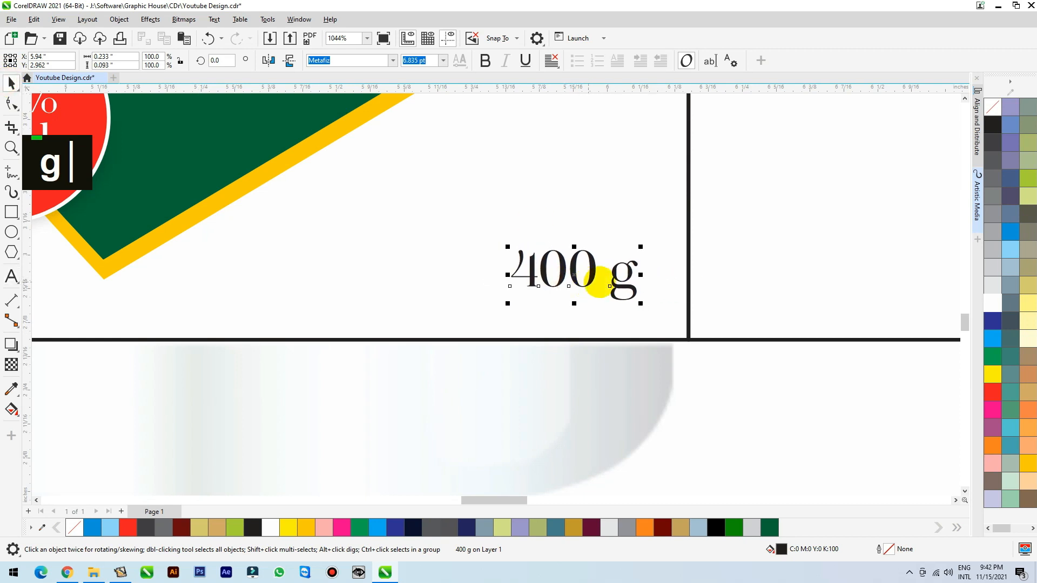
left_click(770, 528)
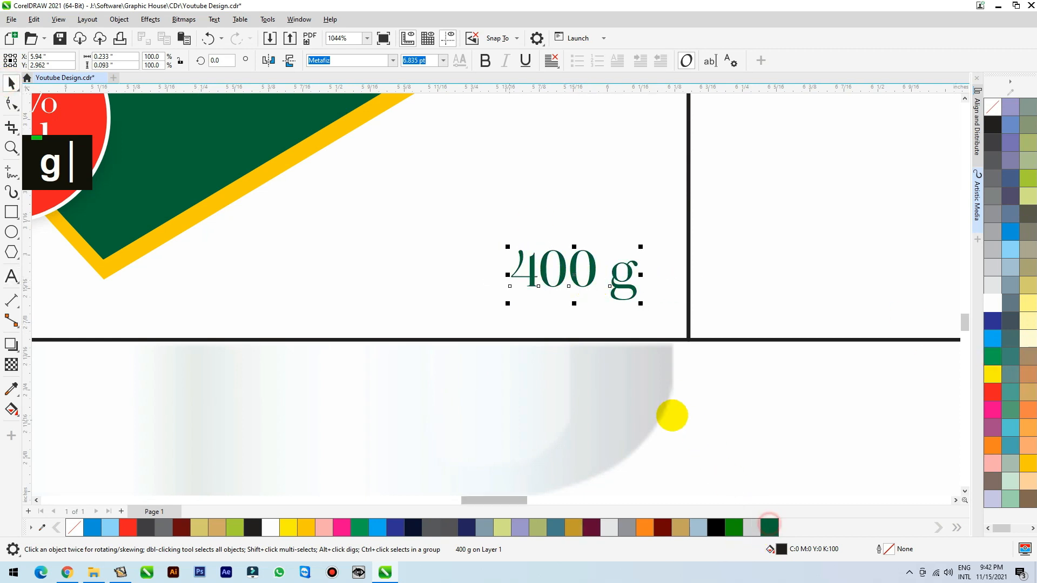
Move the "All Natural" and "No Suger Added" lines together onto the green band in the front panel, beside the red badge.
scroll(648, 416, "down", 3)
scroll(767, 280, "down", 1)
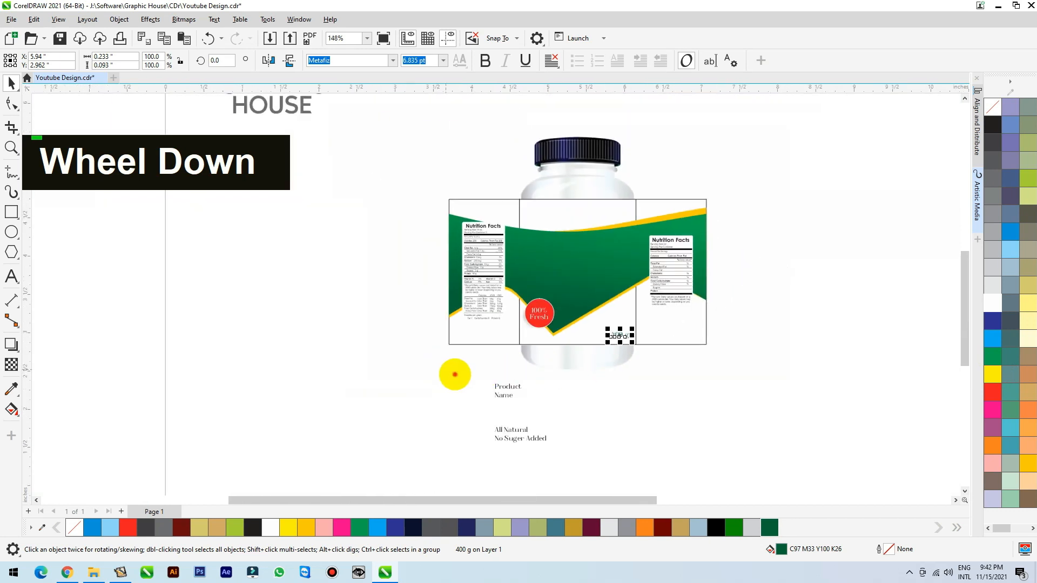
left_click(440, 368)
left_click_drag(448, 409, 593, 291)
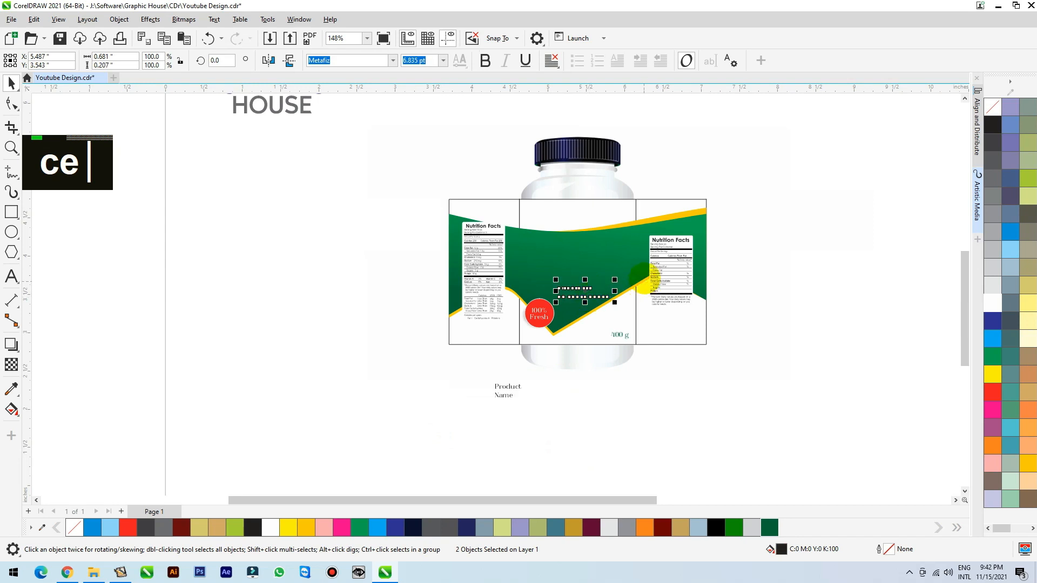
Fill the "All Natural" and "No Suger Added" lines with white and bring them to the front of the green band.
key("F2")
left_click_drag(670, 262, 487, 365)
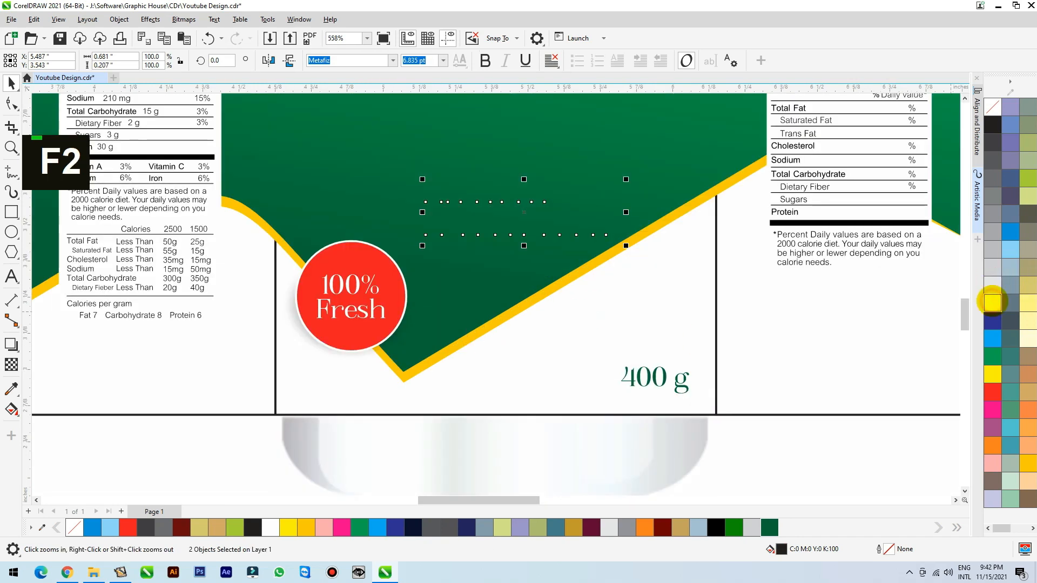
left_click(992, 302)
key("shift+Page_Up")
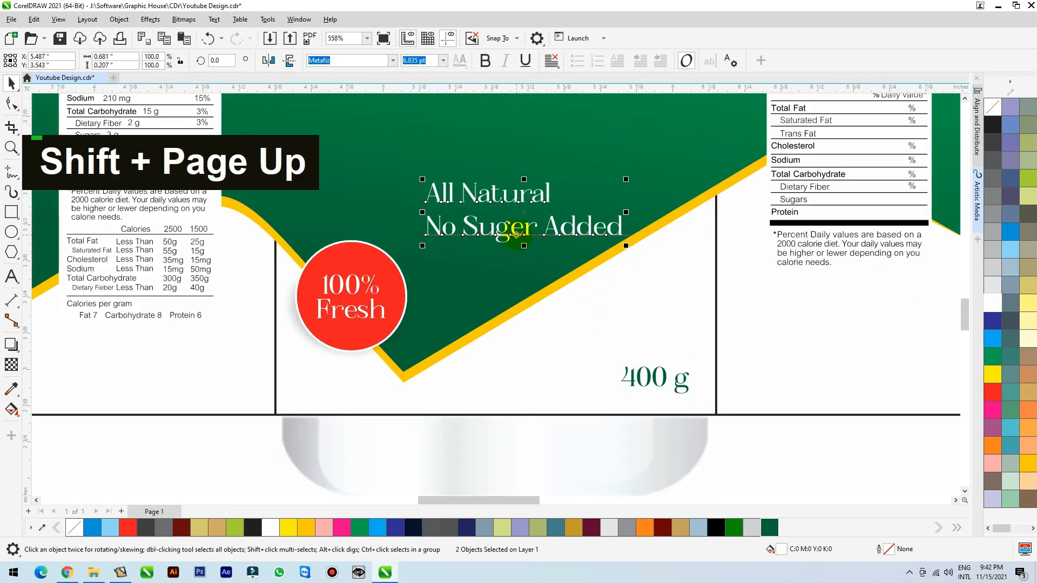
Move the "Product Name" text onto the green band above the two claims, fill it with white and bring it to the front.
scroll(488, 248, "down", 5)
left_click_drag(337, 459, 456, 381)
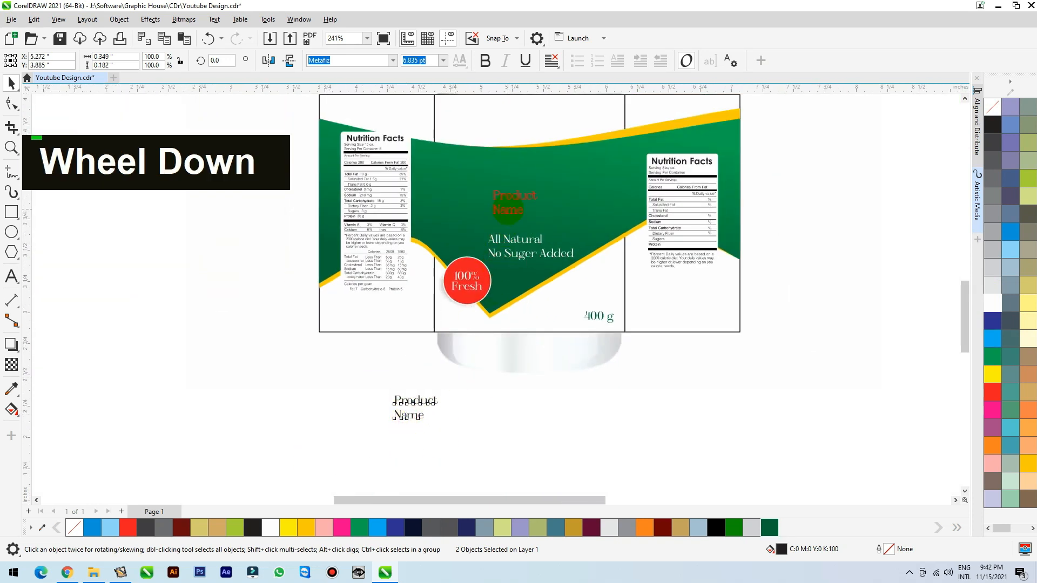
left_click(989, 307)
key("F2")
left_click_drag(653, 150, 397, 280)
key("shift+Page_Up")
Convert the "Product Name" text to uppercase and enlarge it to about 17 pt.
left_click(214, 20)
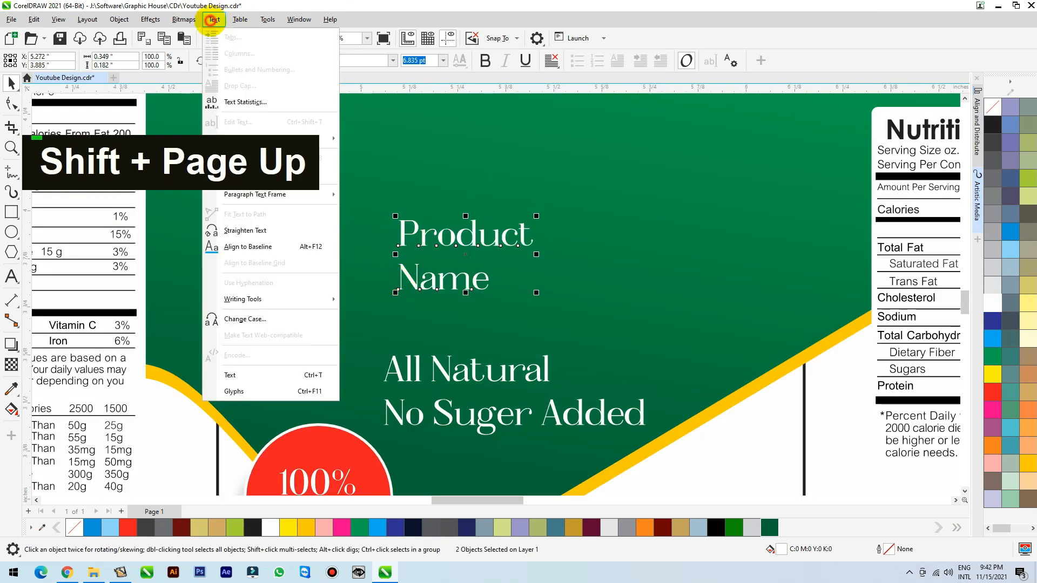
left_click(258, 317)
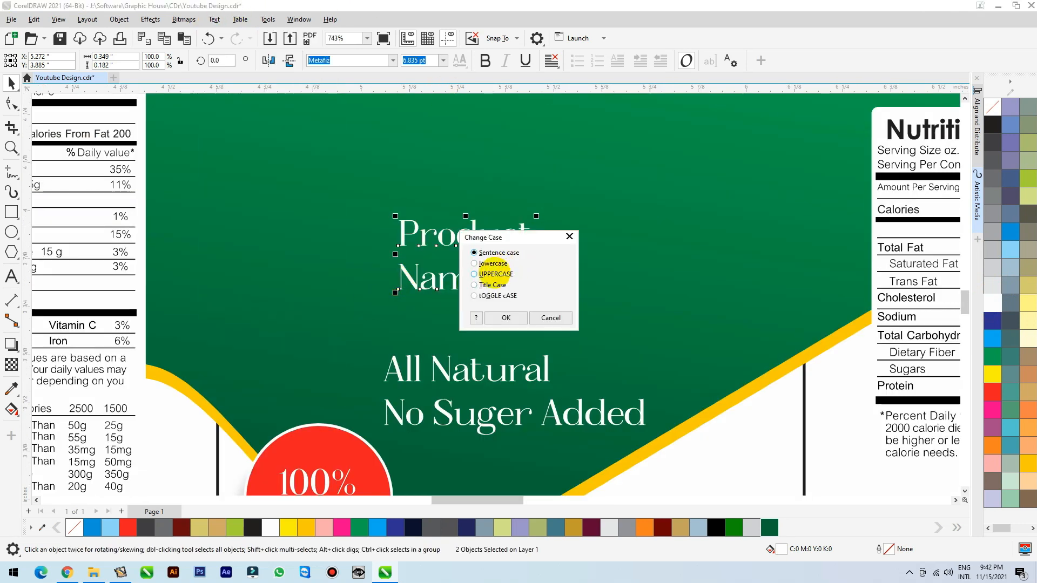
left_click(495, 319)
left_click_drag(556, 216, 850, 86)
Centre "NAME" closely beneath "PRODUCT" and group the two words.
scroll(441, 346, "down", 2)
left_click(504, 293)
left_click_drag(505, 293, 541, 275)
left_click(532, 236, "shift")
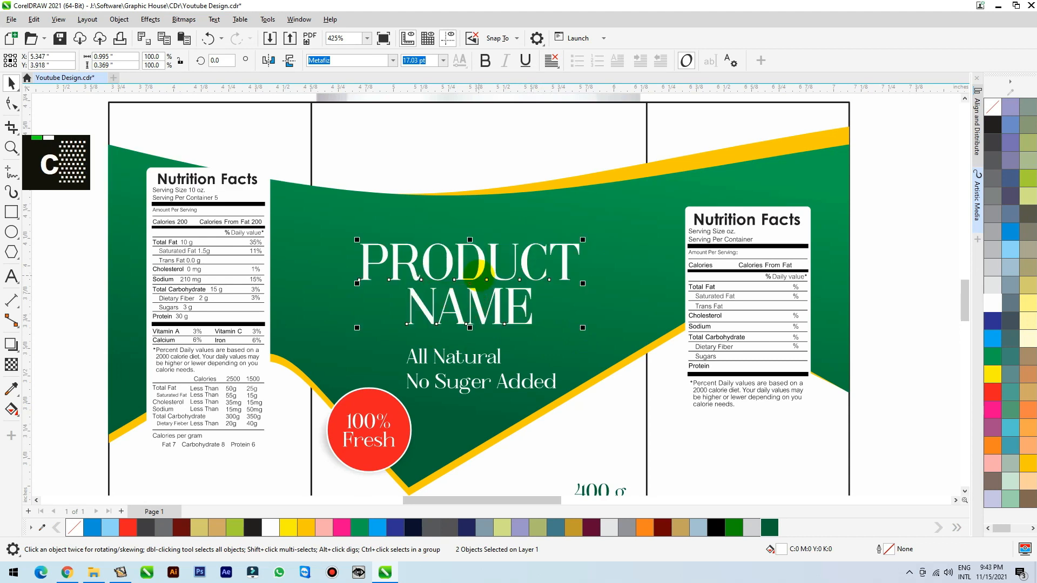
scroll(521, 275, "down", 2)
left_click(525, 175, "shift")
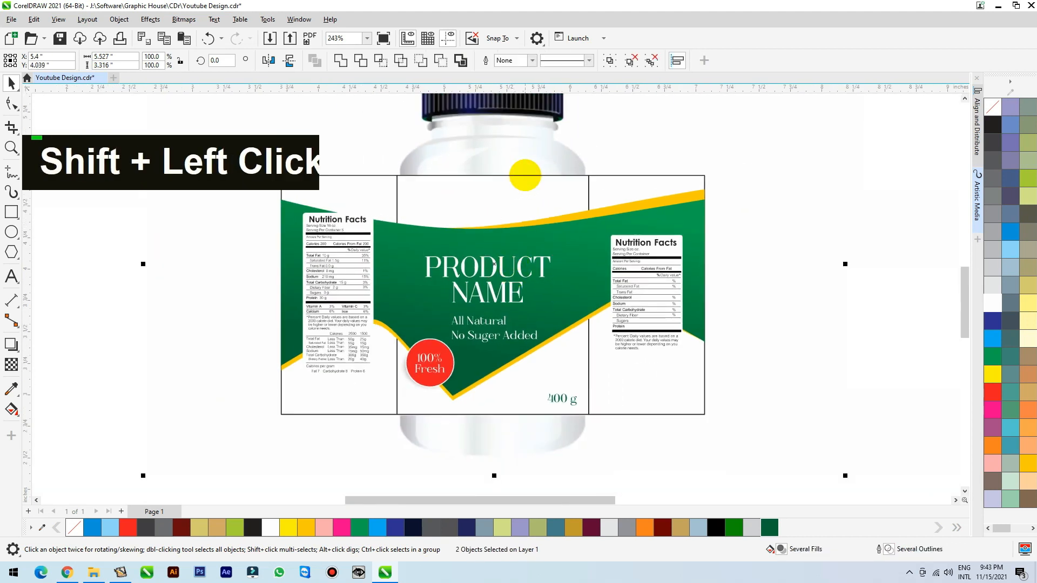
left_click(494, 264, "shift")
left_click(910, 172)
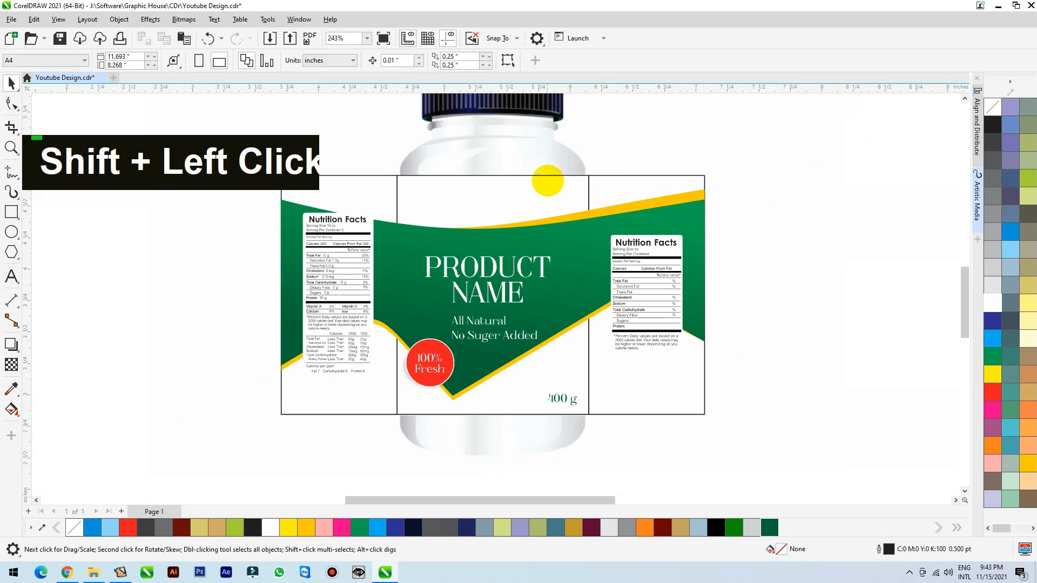
left_click_drag(550, 174, 577, 154)
key("ctrl+z")
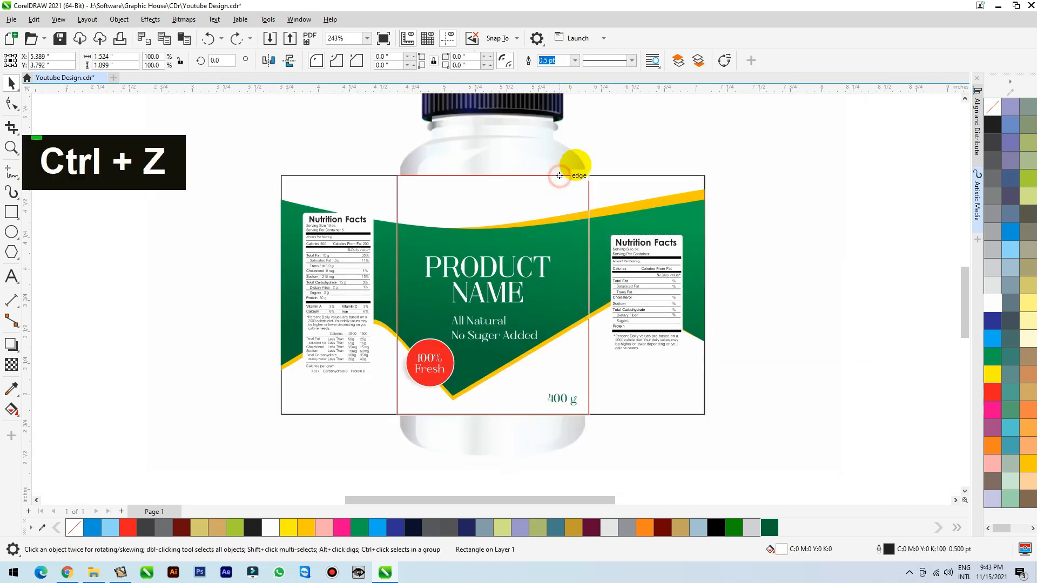
key("ctrl+z")
Centre the grouped product name horizontally on the front panel and enlarge it to about 1.205 in wide.
left_click(526, 180, "shift")
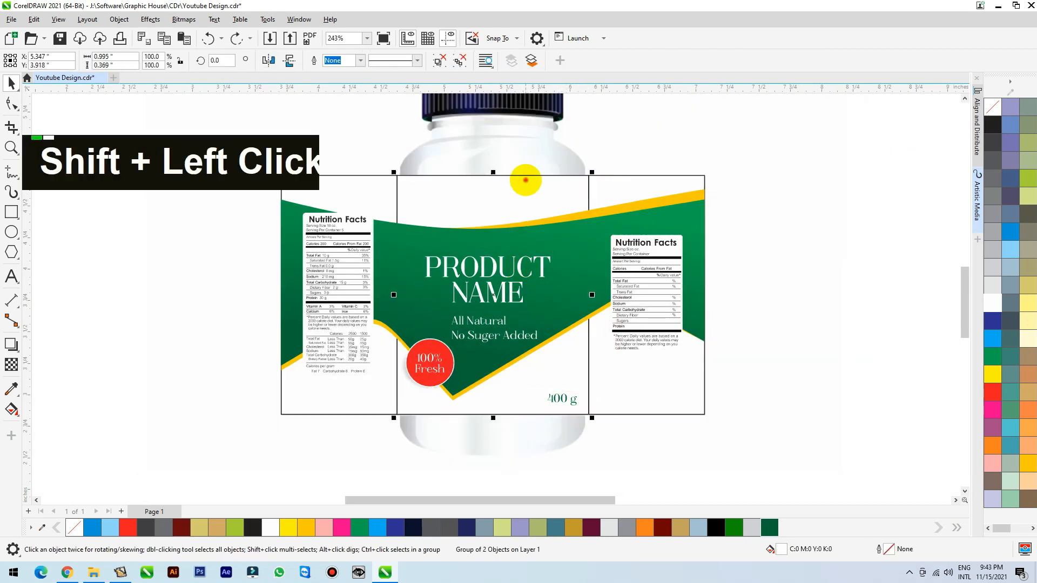
left_click(532, 266)
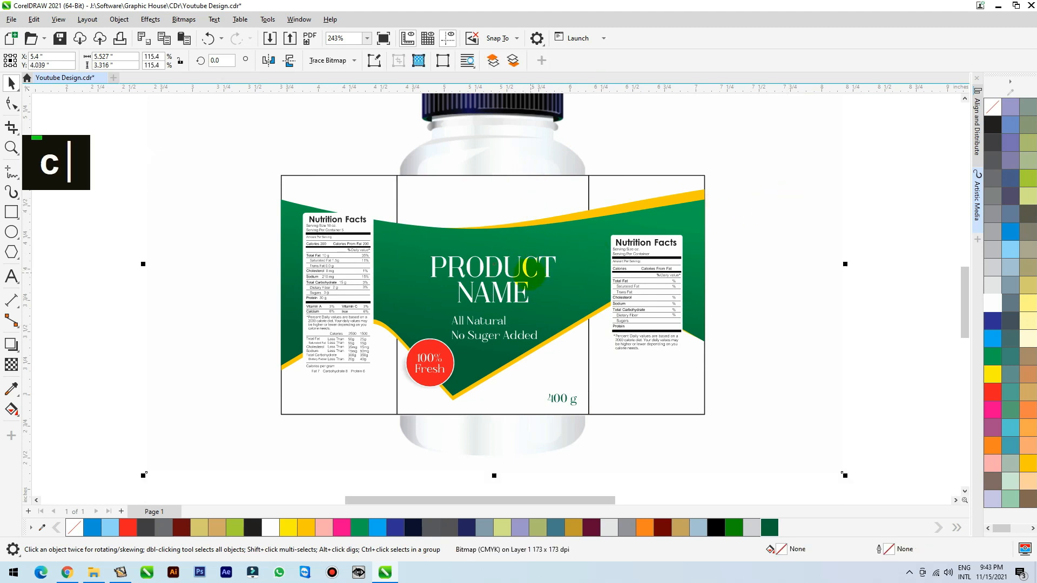
left_click(531, 270)
left_click_drag(558, 253, 572, 248)
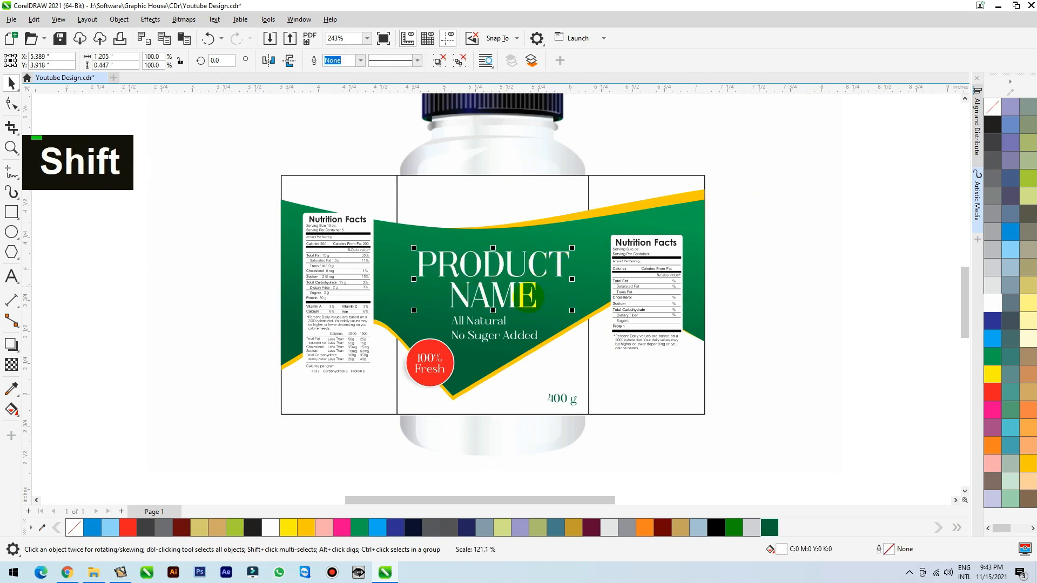
Scale the "All Natural" and "No Suger Added" lines down together to about 5.3 pt below the product name.
left_click(479, 320)
key("F2")
left_click(486, 340)
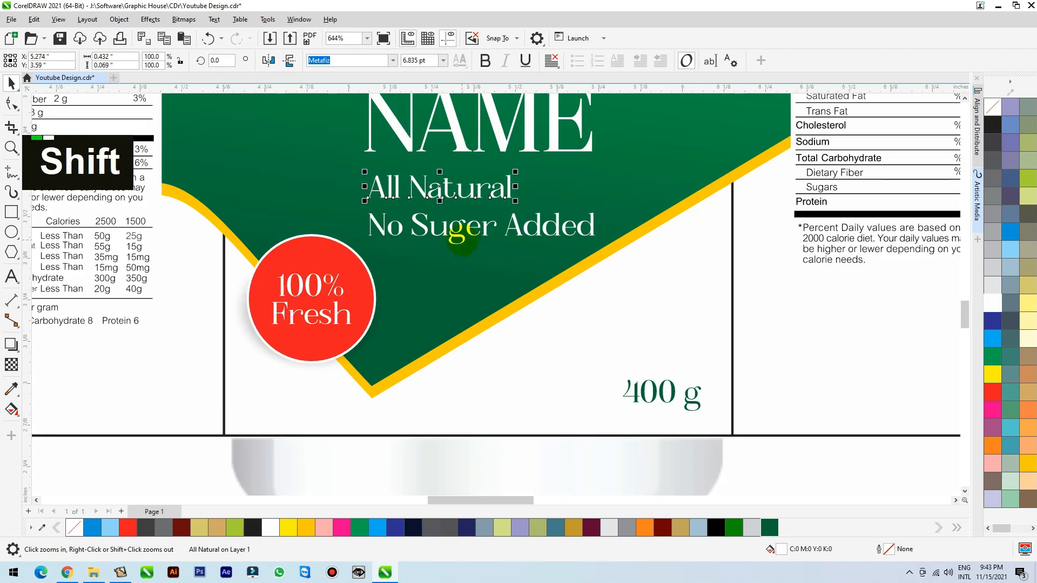
left_click(458, 238, "shift")
left_click_drag(463, 250, 463, 252)
left_click_drag(598, 185, 571, 192)
Scale the red "100% Fresh" badge and its text down together to about 0.31 in across.
left_click(326, 265)
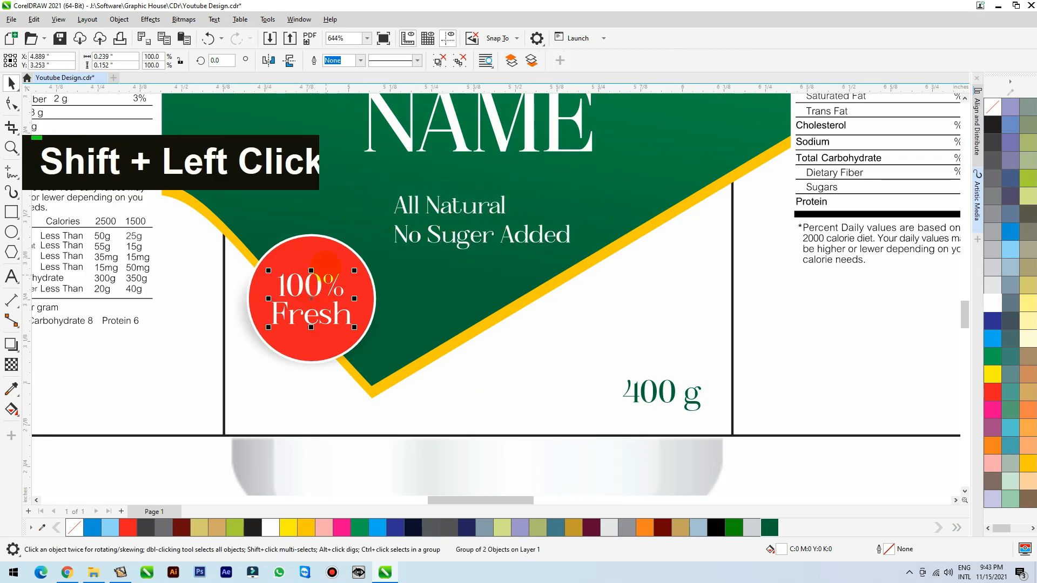
left_click(334, 253, "shift")
key("ctrl+z")
left_click_drag(400, 234, 355, 273)
Move "All Natural" beneath "No Suger Added", centre the two lines on each other and adjust their position on the green band.
left_click(433, 247)
left_click(436, 236)
left_click_drag(442, 233, 456, 276)
key("F2")
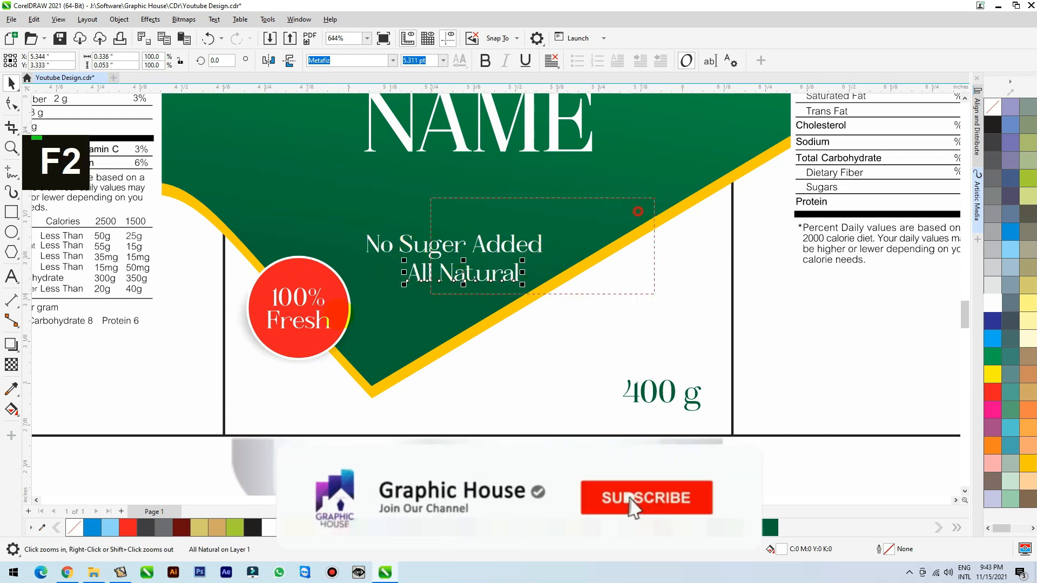
left_click(416, 271)
left_click(484, 252, "shift")
left_click_drag(598, 254, 609, 239)
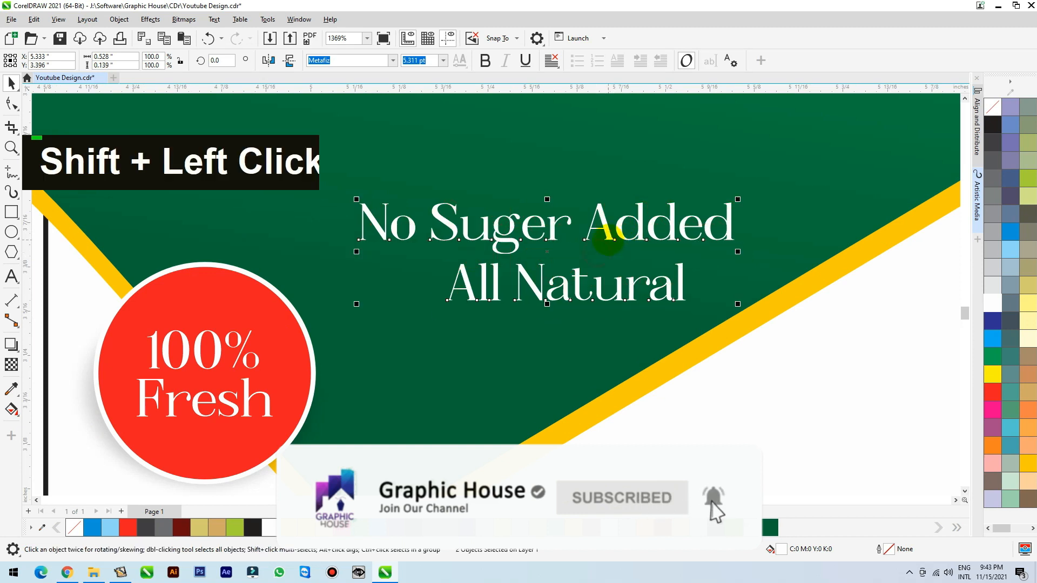
Draw a bullet square of about 0.016 in before "No Suger Added" with yellow fill (C 0, M 20, Y 100, K 0) and no outline.
left_click(12, 212)
left_click_drag(335, 212, 355, 231)
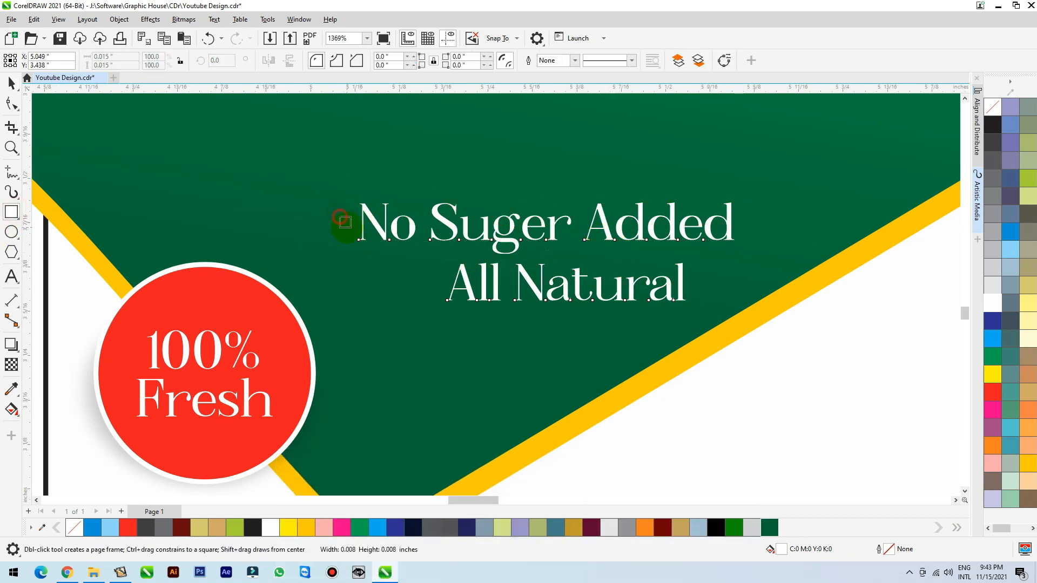
key("space")
double_click(1023, 459)
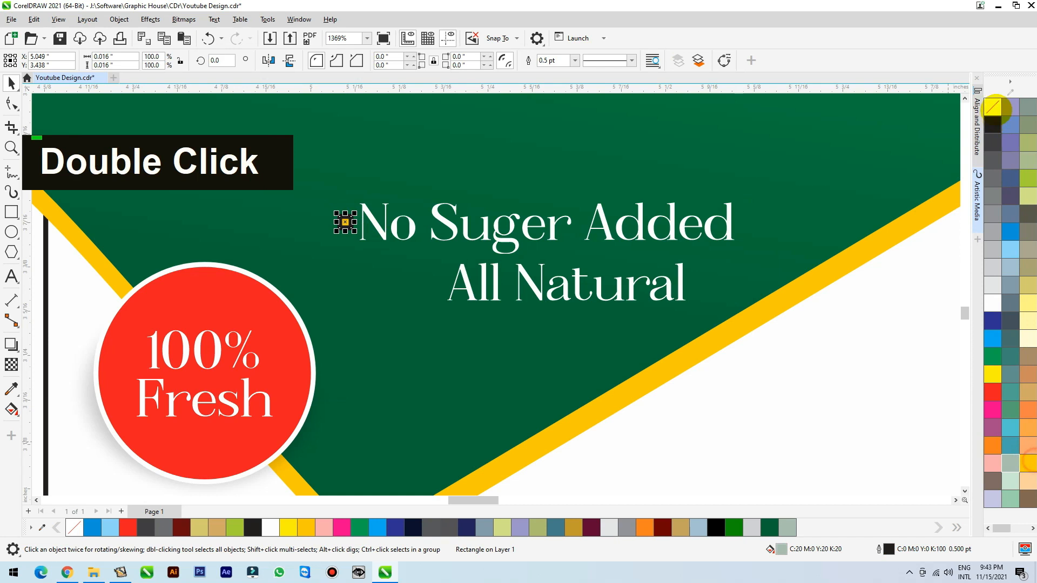
right_click(993, 105)
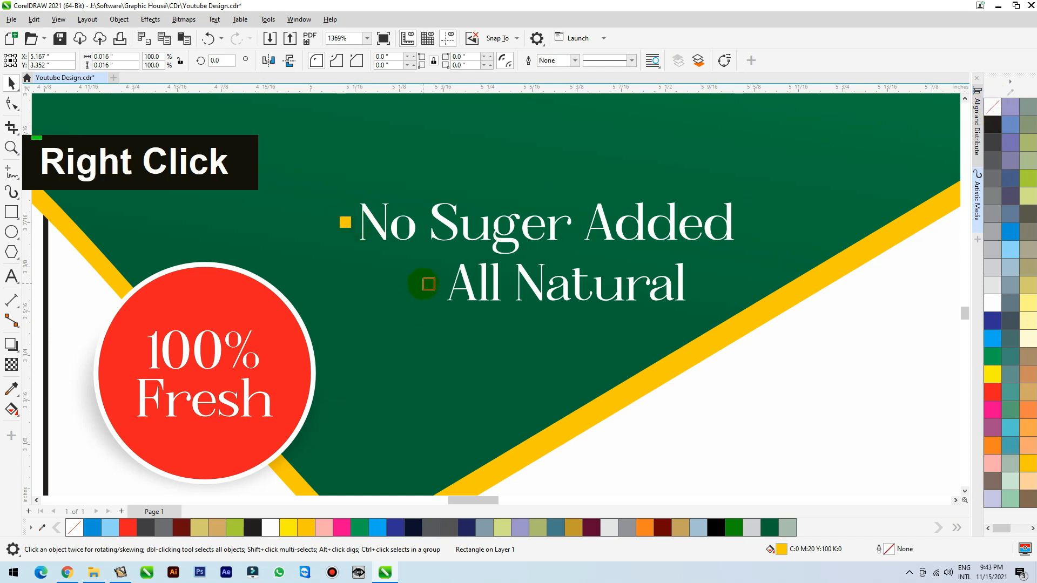
Place a copy of the yellow bullet square in front of "All Natural".
left_click_drag(423, 283, 424, 283)
right_click(423, 283)
left_click(419, 352)
scroll(419, 353, "down", 5)
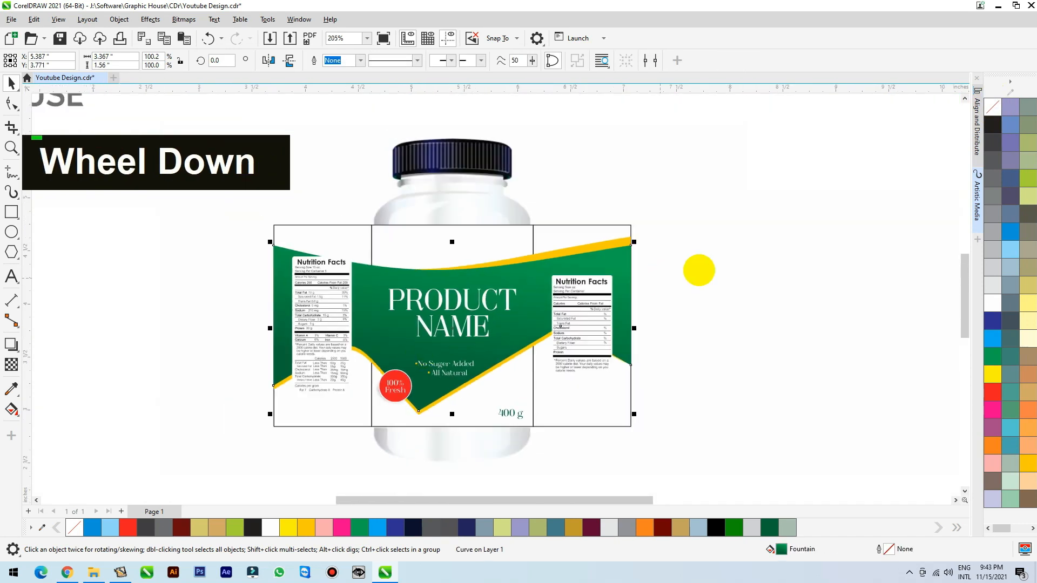
left_click(721, 259)
left_click(734, 341)
scroll(734, 340, "down", 1)
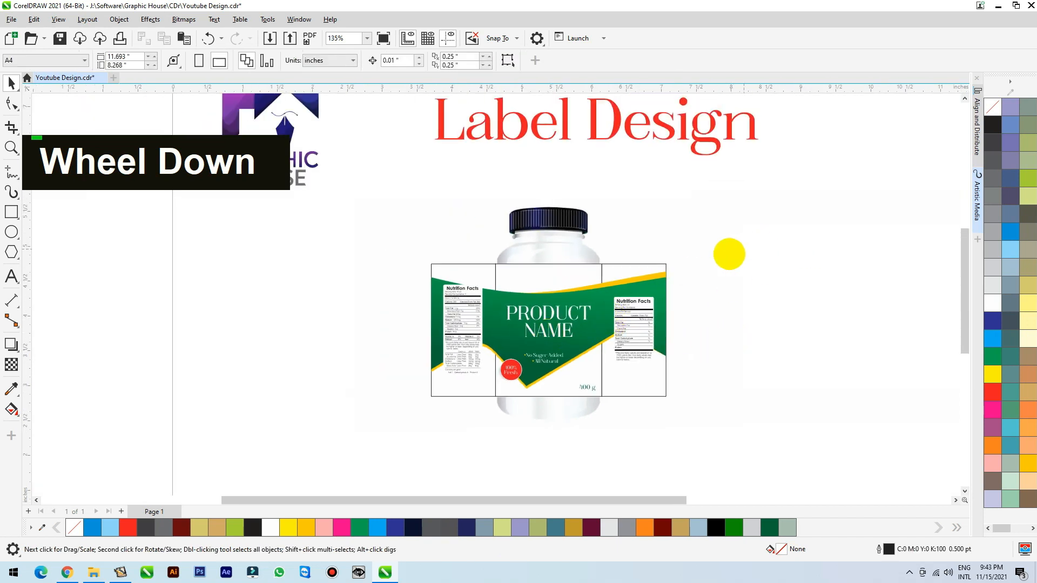
Place a copy of the badge's circle over the front panel's top edge, enlarged to about 0.695 in, with yellow fill and no outline.
left_click_drag(519, 374, 546, 278)
right_click(547, 279)
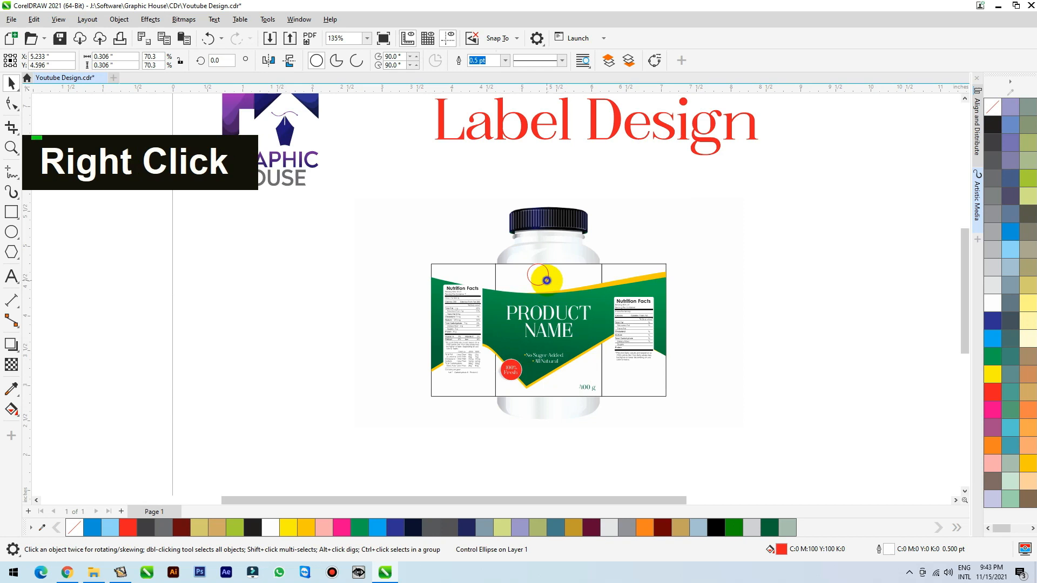
key("F2")
left_click_drag(666, 235, 441, 325)
left_click_drag(479, 224, 641, 112)
left_click_drag(521, 244, 519, 314)
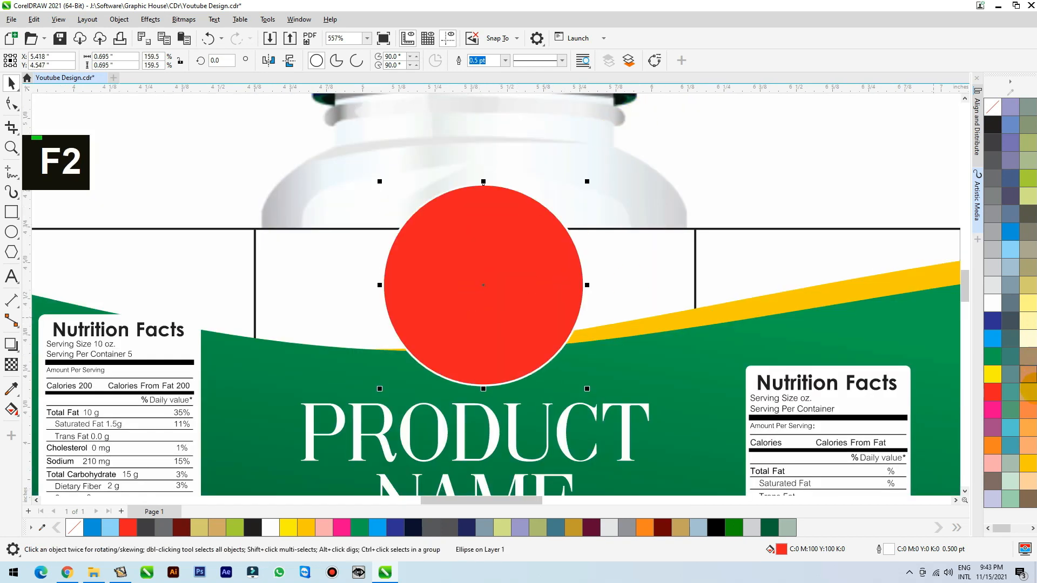
left_click(1026, 460)
right_click(992, 106)
Duplicate the yellow circle slightly higher, fill the copy with red and reshape it into a narrower, taller ellipse.
left_click_drag(513, 308, 512, 297)
left_click(992, 409)
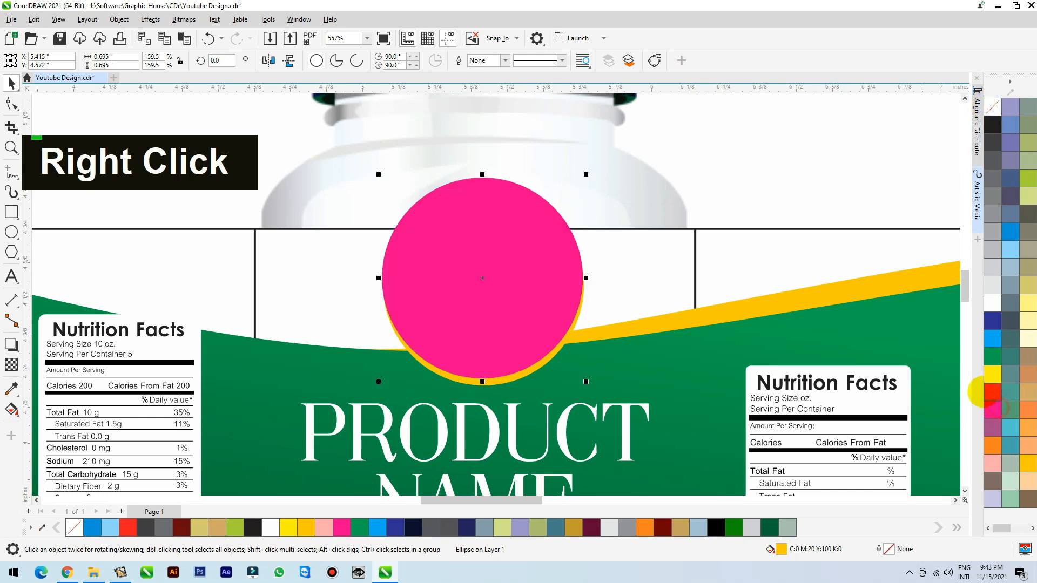
left_click_drag(586, 278, 579, 278)
left_click_drag(482, 174, 482, 159)
Select the red ellipse and the yellow circle behind it and group them.
left_click(521, 379, "shift")
left_click(532, 266)
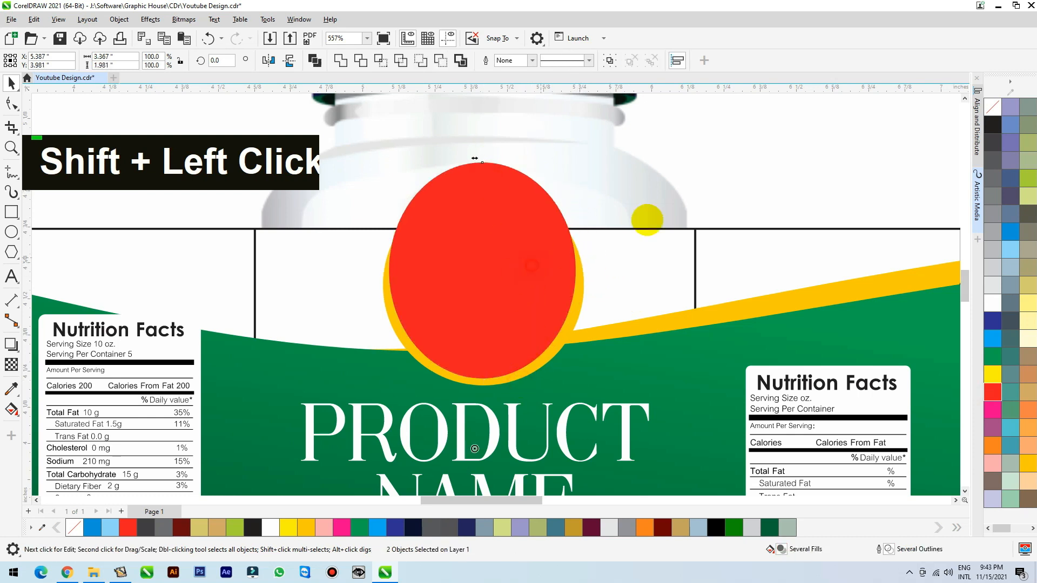
left_click(712, 177)
scroll(512, 249, "down", 1)
left_click(832, 231)
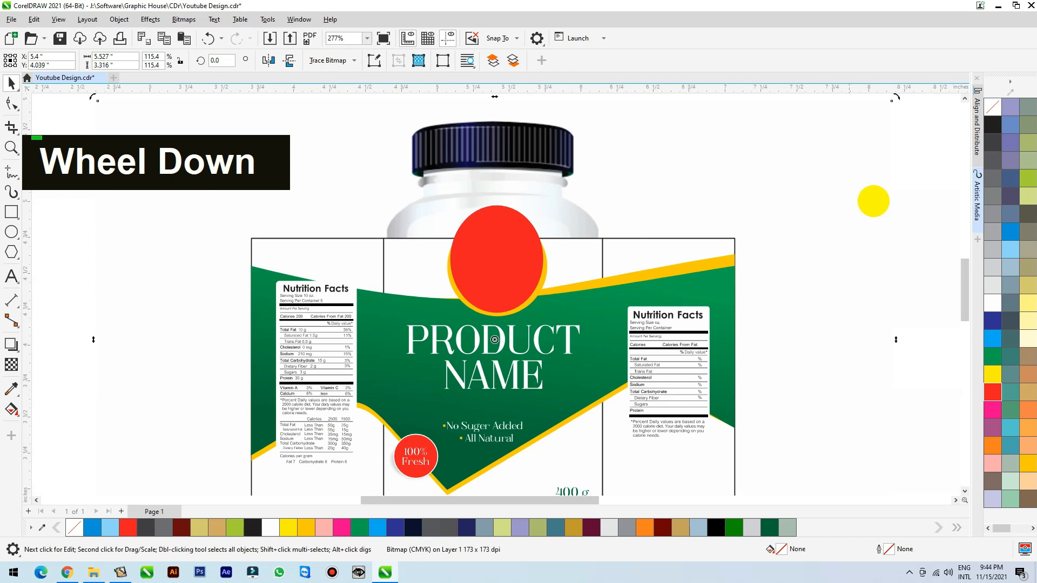
scroll(870, 202, "down", 2)
left_click_drag(861, 196, 532, 279)
left_click_drag(469, 307, 469, 307)
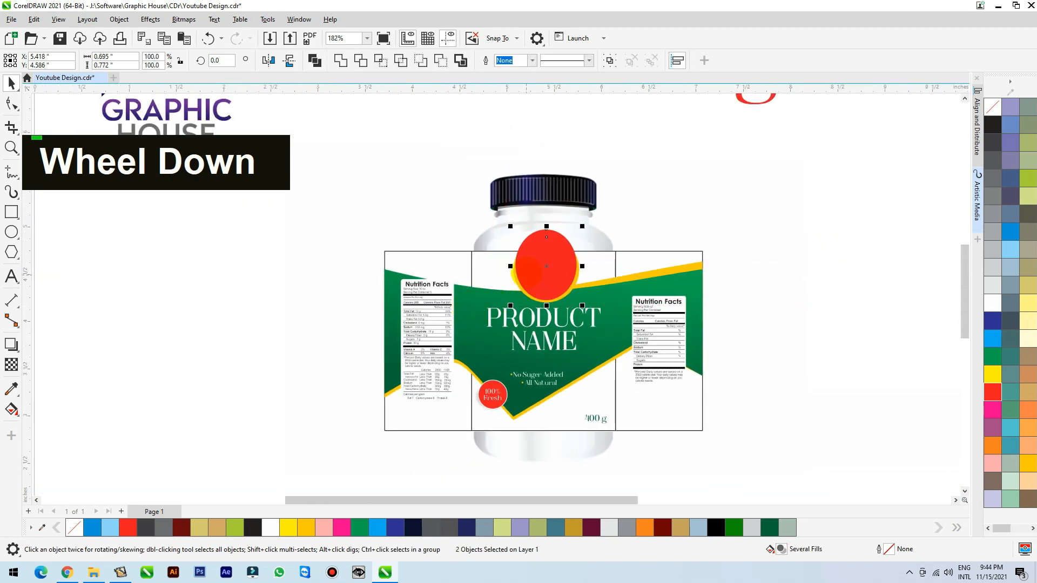
Draw a rectangle of about 2.023 by 0.568 in covering the part of the emblem above the label's top edge.
left_click(11, 212)
left_click_drag(428, 199, 619, 251)
key("space")
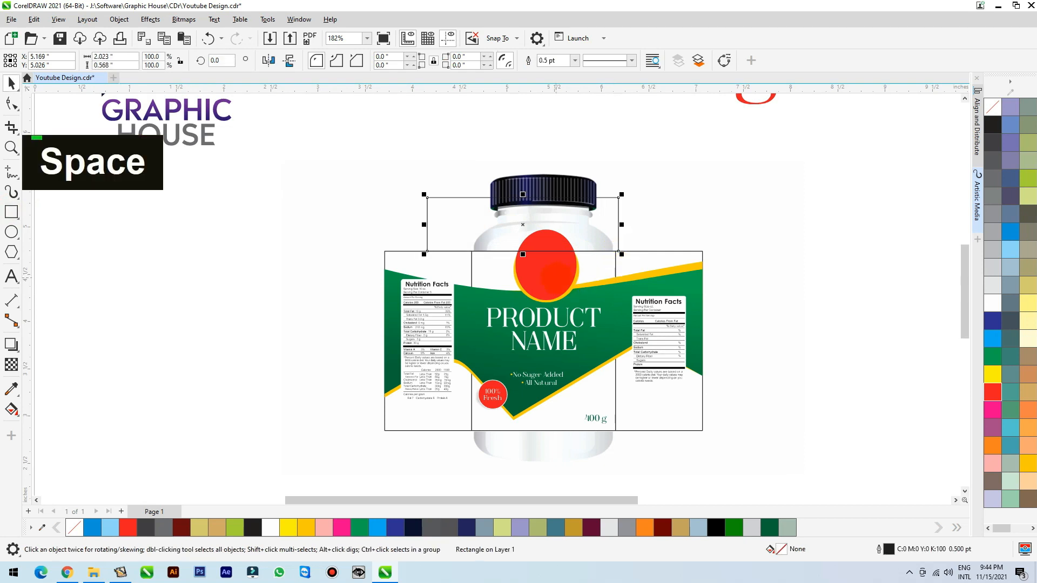
Trim the red and yellow emblem with the rectangle along the label's top edge, and delete the rectangle.
left_click(535, 265, "shift")
left_click_drag(534, 265, 486, 223)
key("ctrl+z")
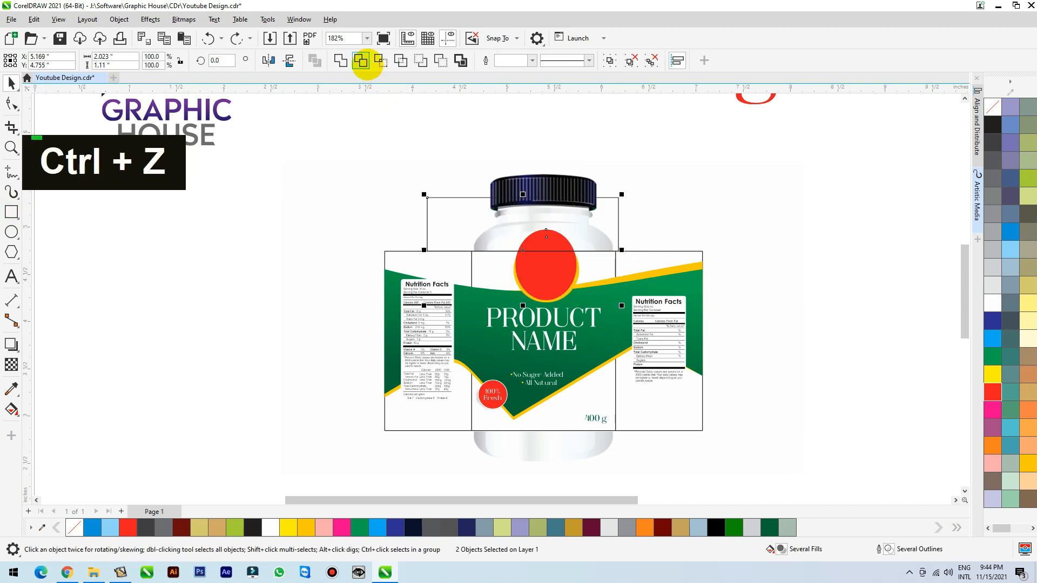
left_click(362, 62)
double_click(618, 211)
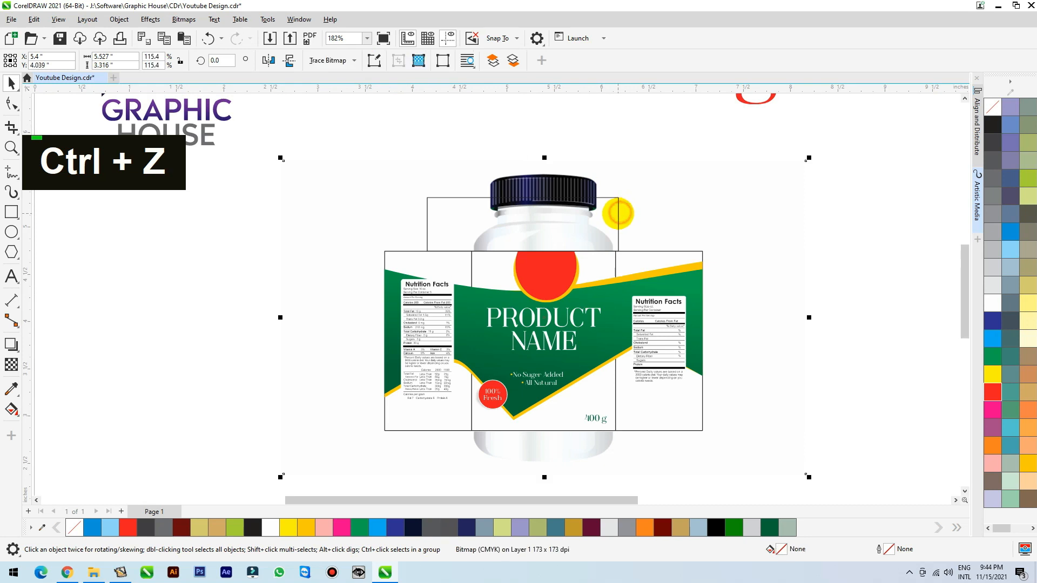
key("Delete")
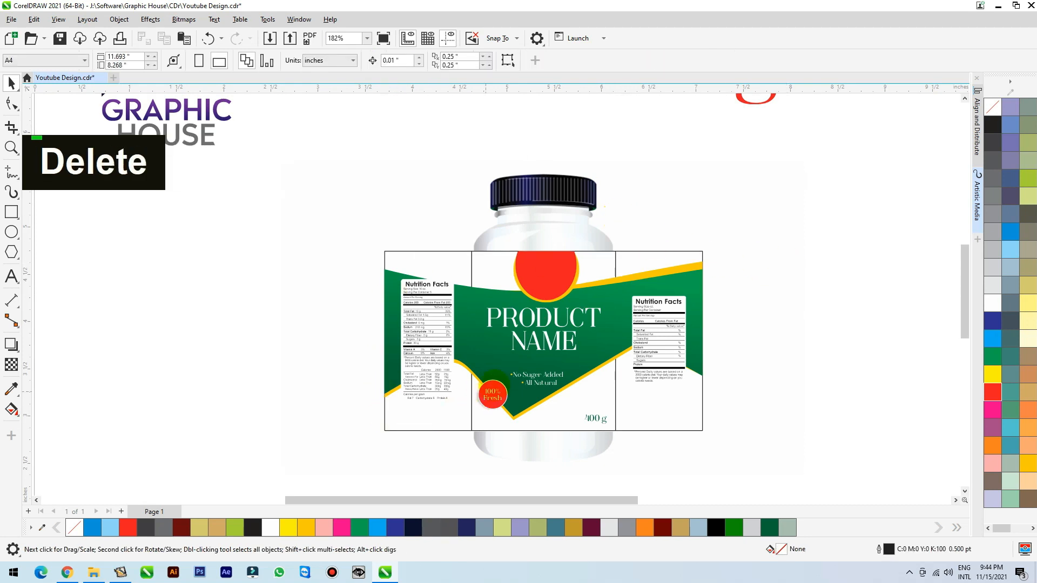
Lower the product name slightly below the emblem and centre it horizontally on the label.
left_click(529, 347)
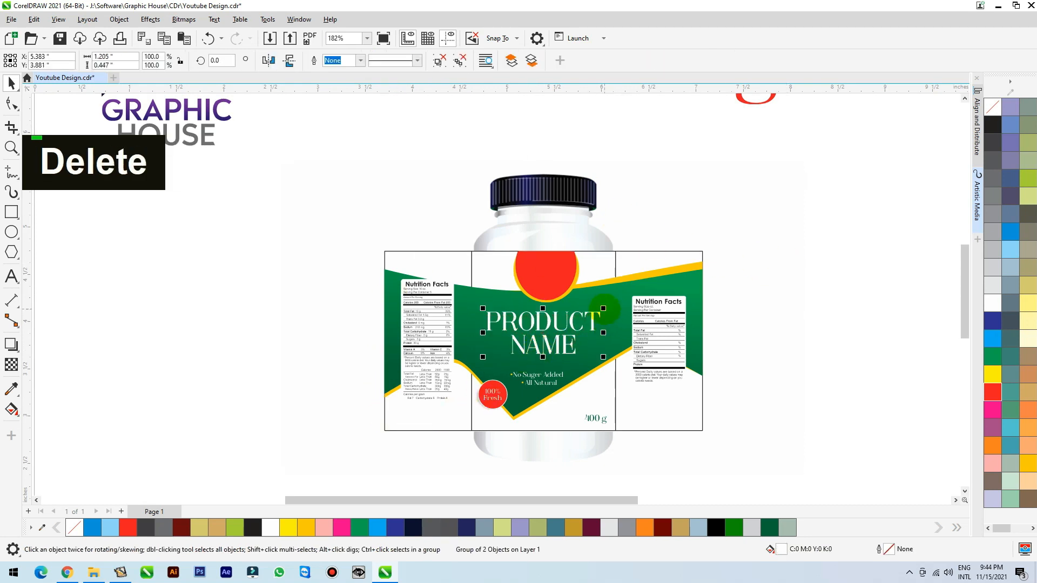
left_click(702, 244, "shift")
key("c")
Ungroup the product name into its separate "PRODUCT" and "NAME" texts.
key("F2")
left_click_drag(734, 193, 421, 428)
left_click(438, 354)
double_click(445, 303)
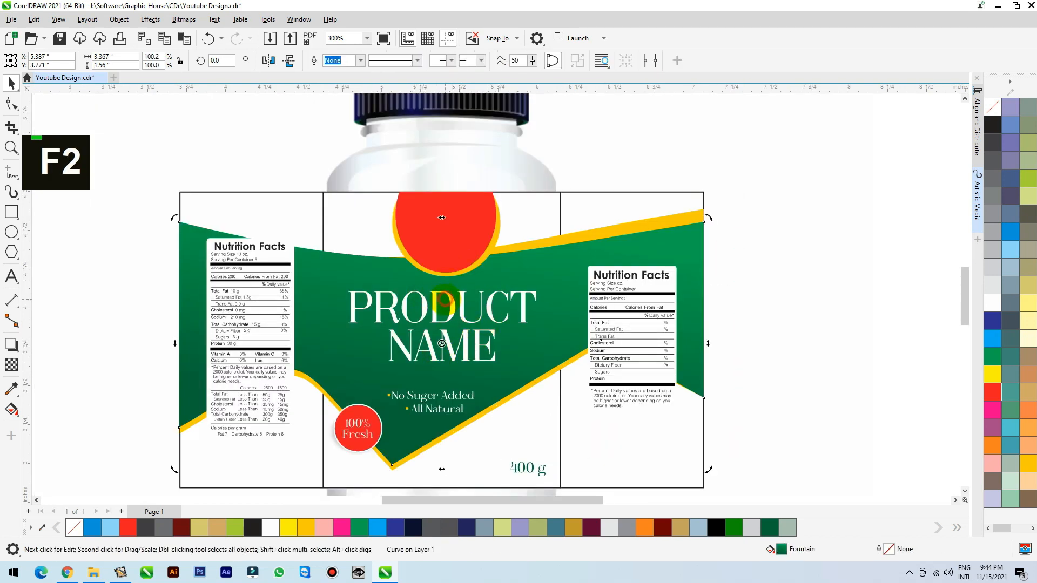
left_click(434, 64)
left_click(846, 172)
Duplicate the "PRODUCT" text onto the red emblem and change the copy's wording to "Logo".
left_click(449, 317)
left_click_drag(449, 317, 455, 241)
right_click(454, 241)
double_click(455, 242)
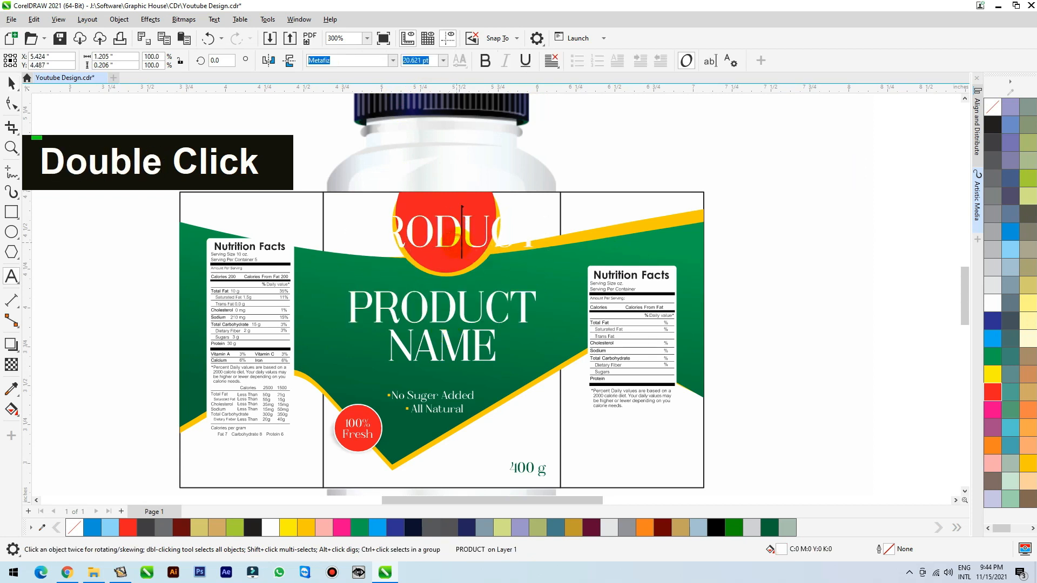
key("ctrl+a")
type("Logo")
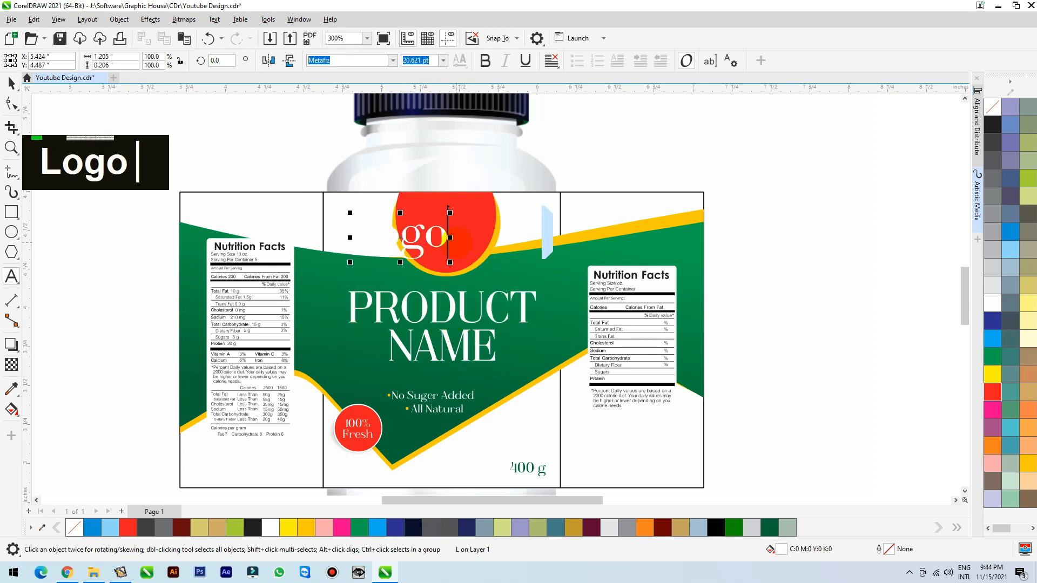
Shrink the "Logo" text to about 9.7 pt and centre it horizontally on the red emblem.
left_click(11, 82)
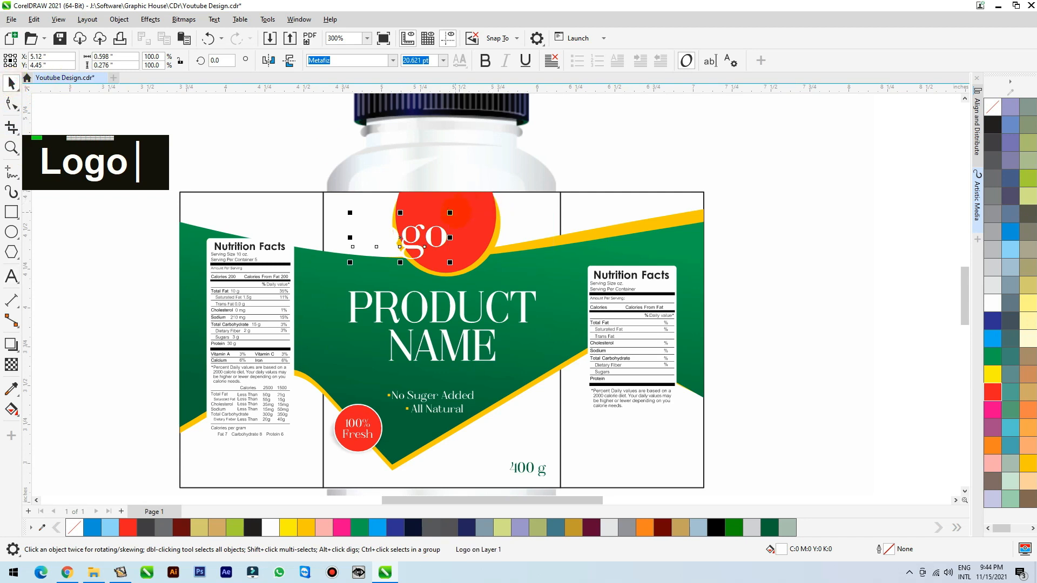
left_click_drag(376, 249, 446, 231)
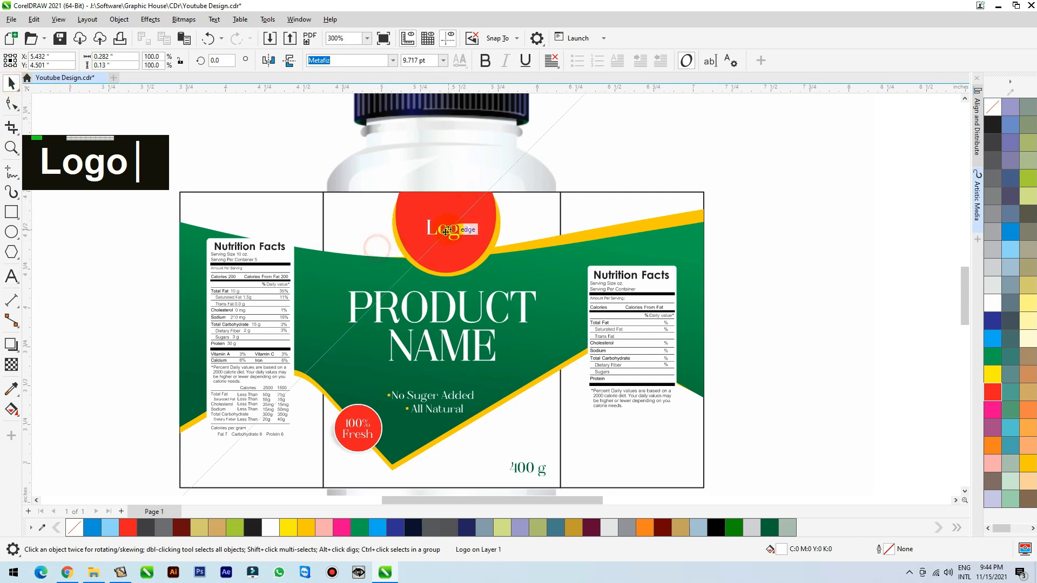
left_click(829, 234, "shift")
key("c")
Fill the word "NAME" in the product title with golden yellow.
double_click(448, 345)
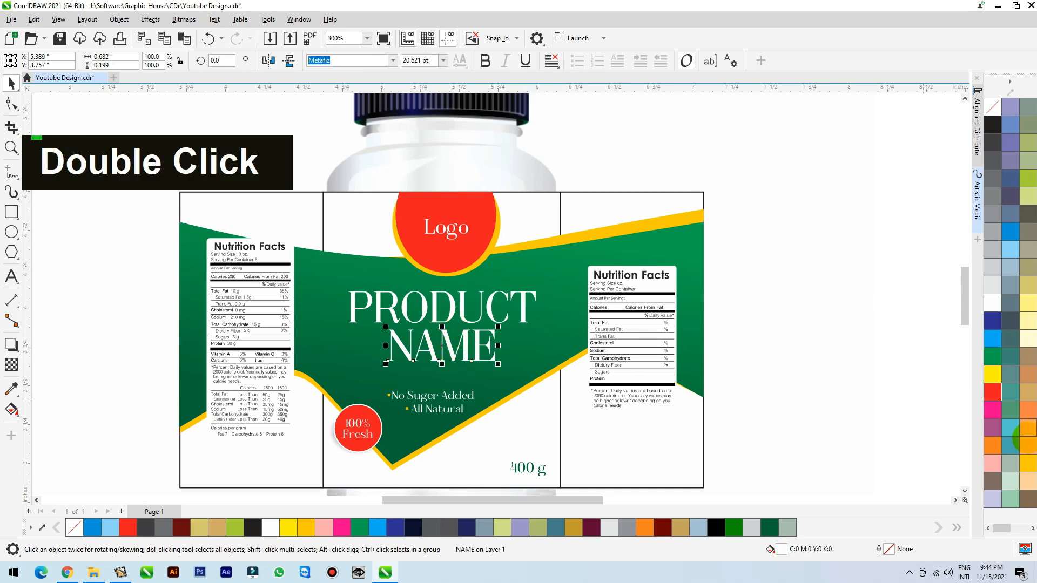
left_click(1026, 462)
left_click(601, 335)
Enlarge the nutrition table on the label's right-hand panel from its centre to about 111.4%.
scroll(616, 340, "down", 2)
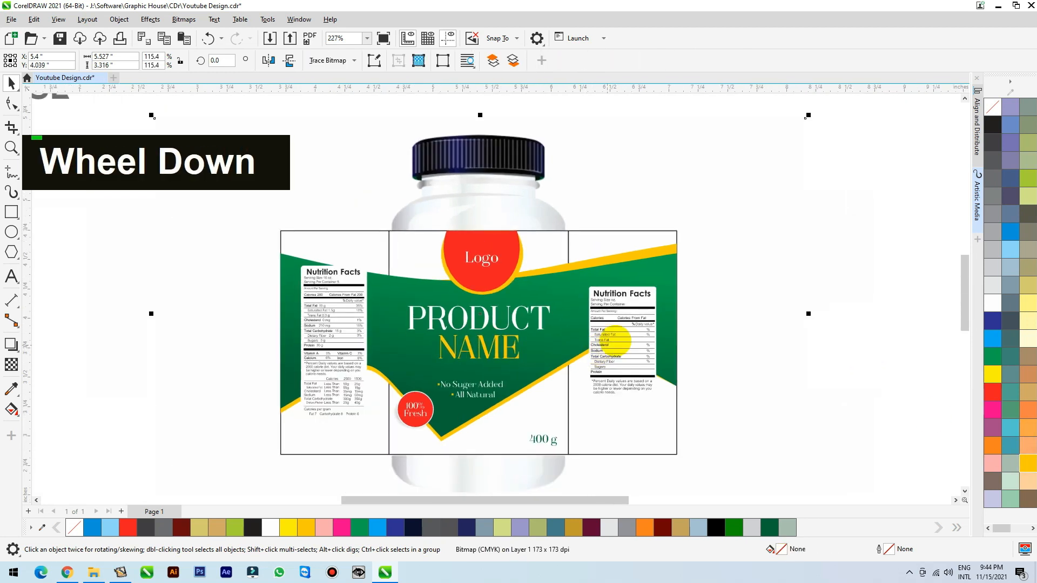
left_click(645, 324)
left_click(787, 243, "shift")
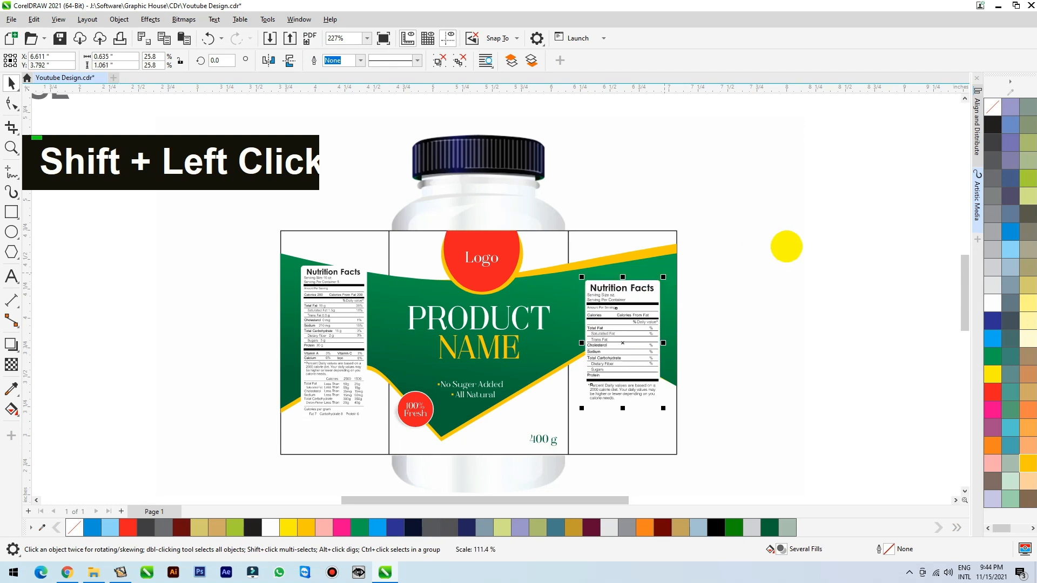
left_click(555, 440)
left_click(424, 418)
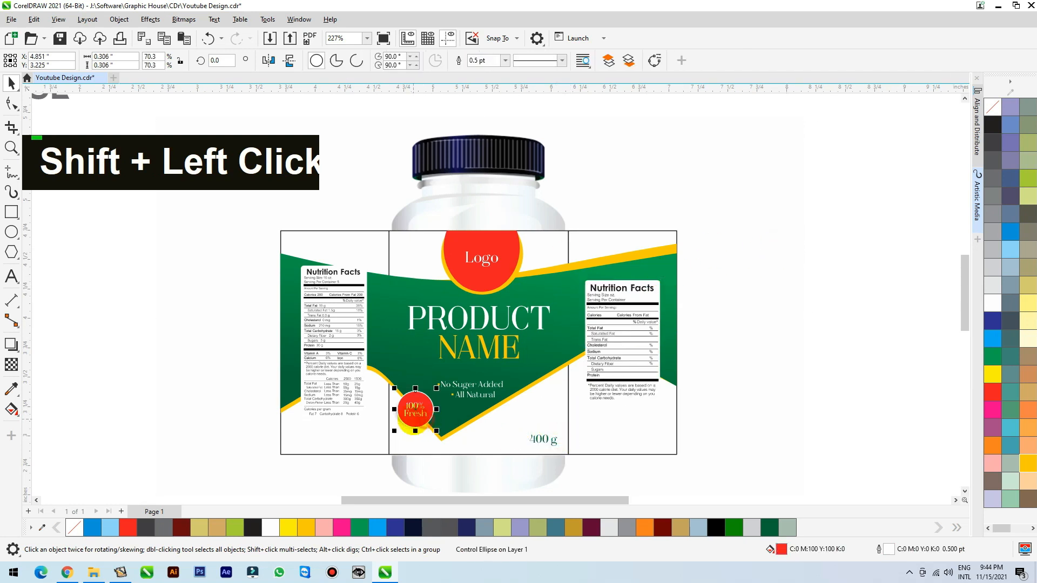
left_click_drag(423, 414, 433, 394)
key("ctrl+z")
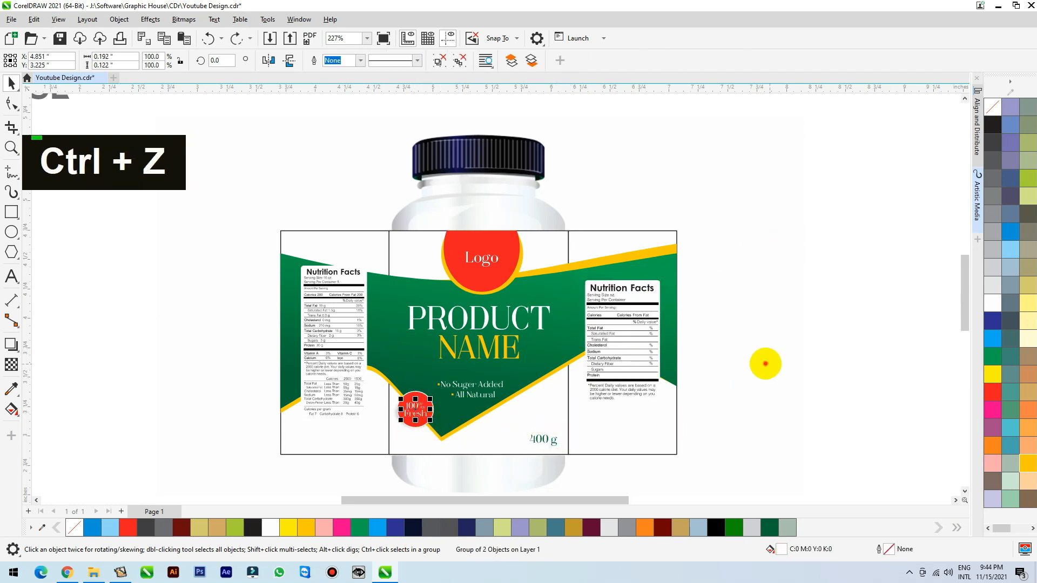
key("ctrl+z")
Duplicate the "No Suger Added" and "All Natural" bullet lines to the area beneath the nutrition table on the right-hand panel.
left_click(486, 397)
left_click_drag(519, 397, 891, 359)
left_click_drag(476, 400, 637, 440)
right_click(637, 440)
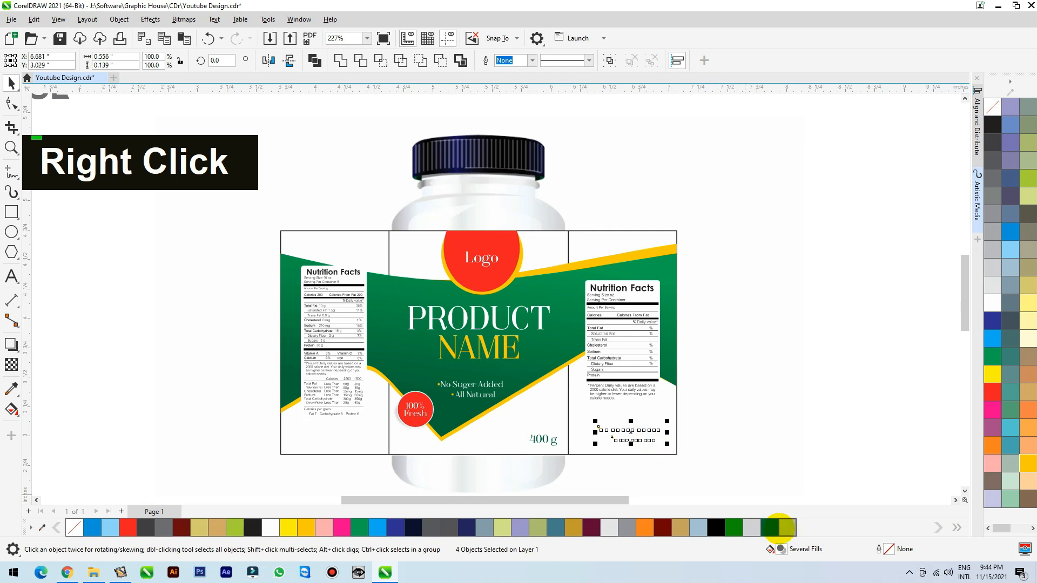
Fill the copied bullet lines with black and nudge them up slightly on the right-hand panel.
left_click(713, 528)
key("Up")
key("Up")
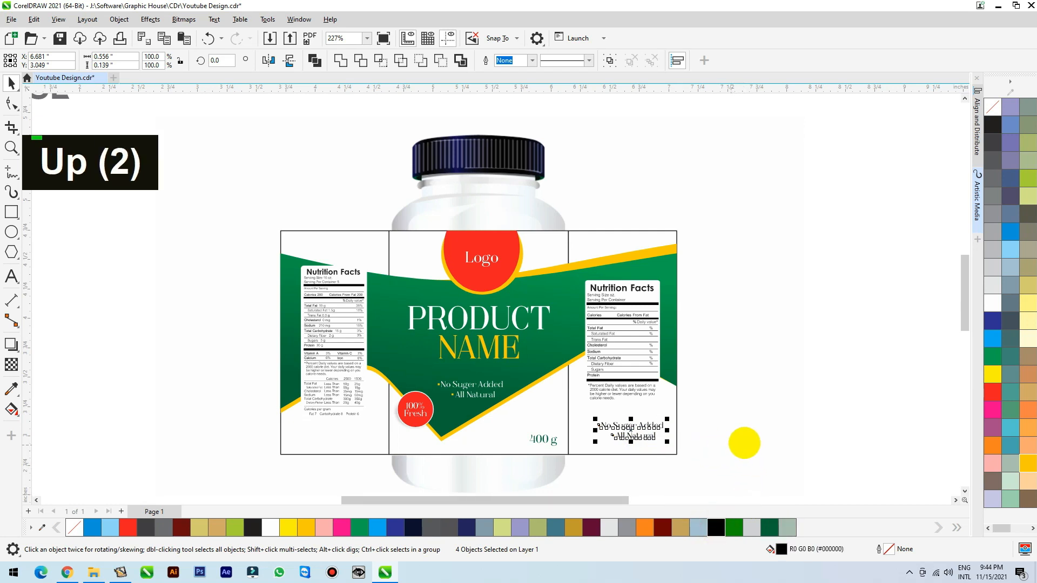
Fit the bottle and its complete label in the view and clear the selection to examine the design.
scroll(699, 282, "down", 4)
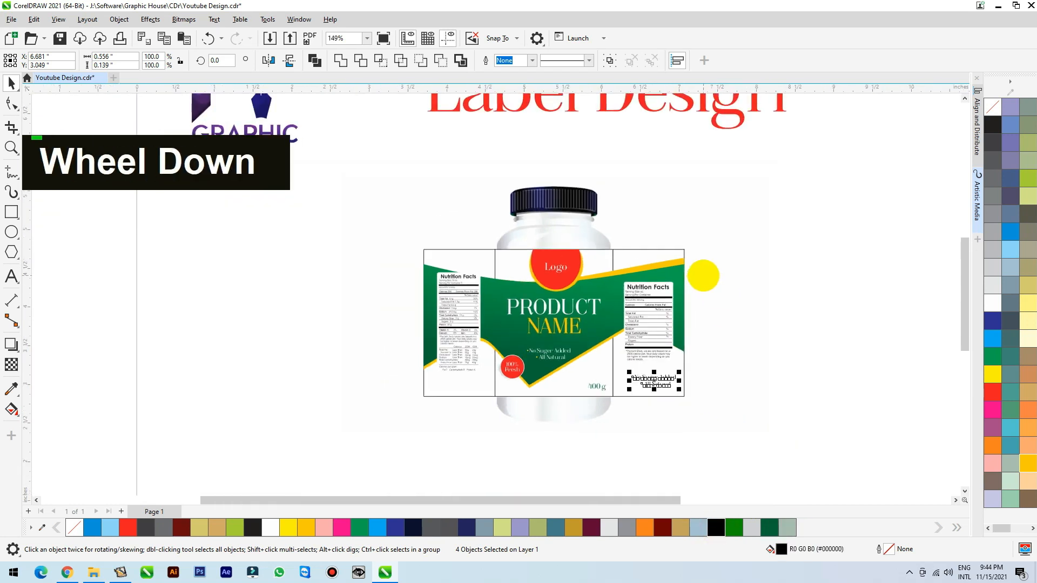
left_click_drag(854, 200, 512, 392)
key("shift+F2")
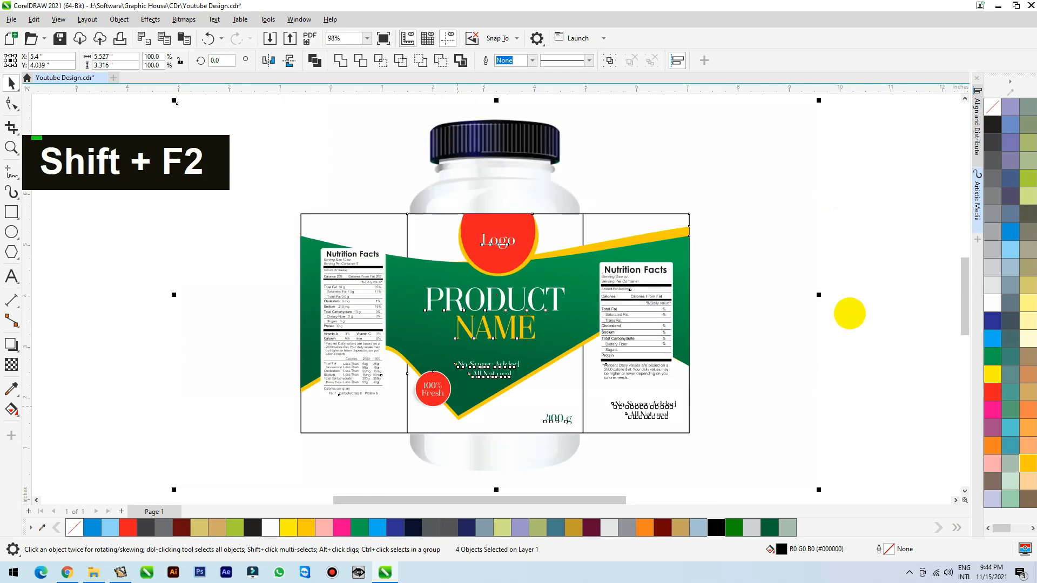
left_click(850, 314)
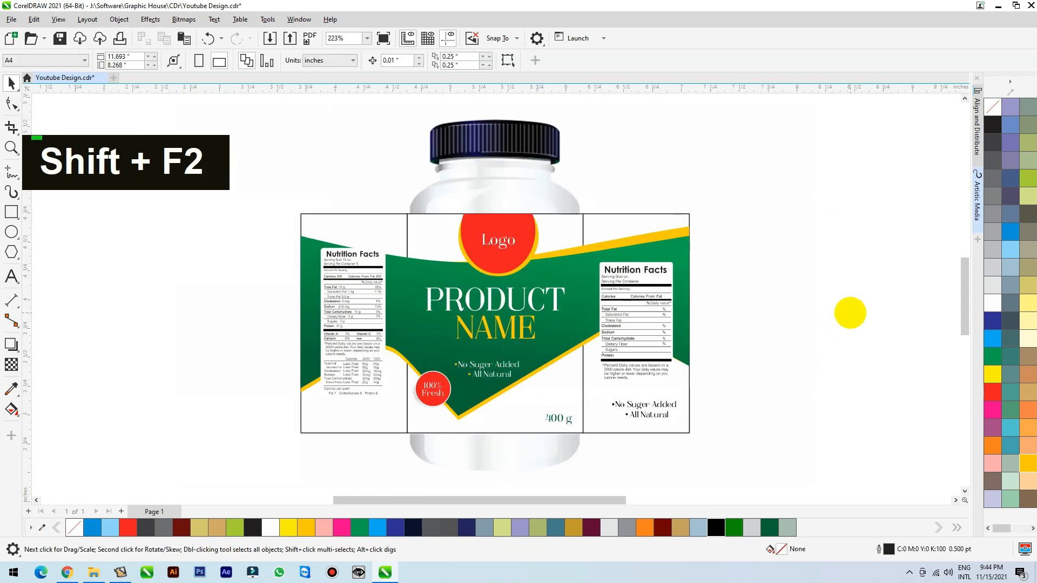